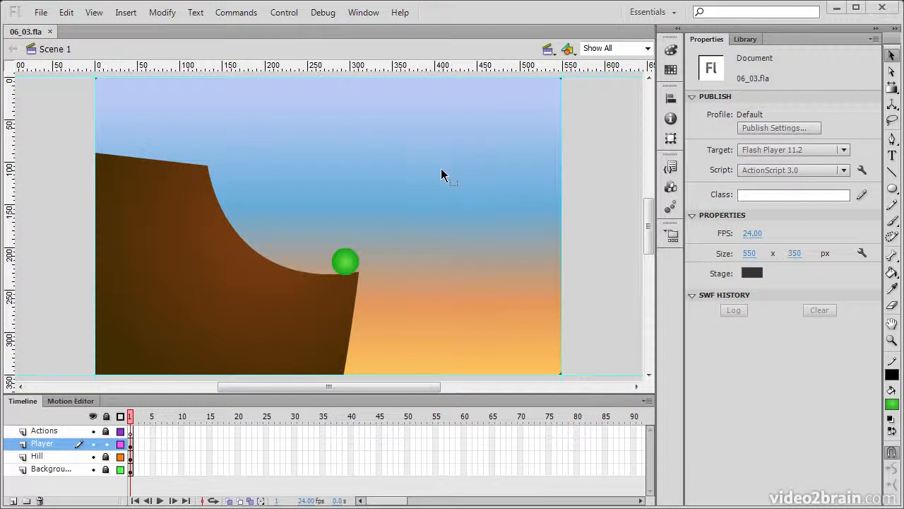
Step: Select the Actions, Player, Hill and Background layers one after another to examine what each contains
left_click(57, 429)
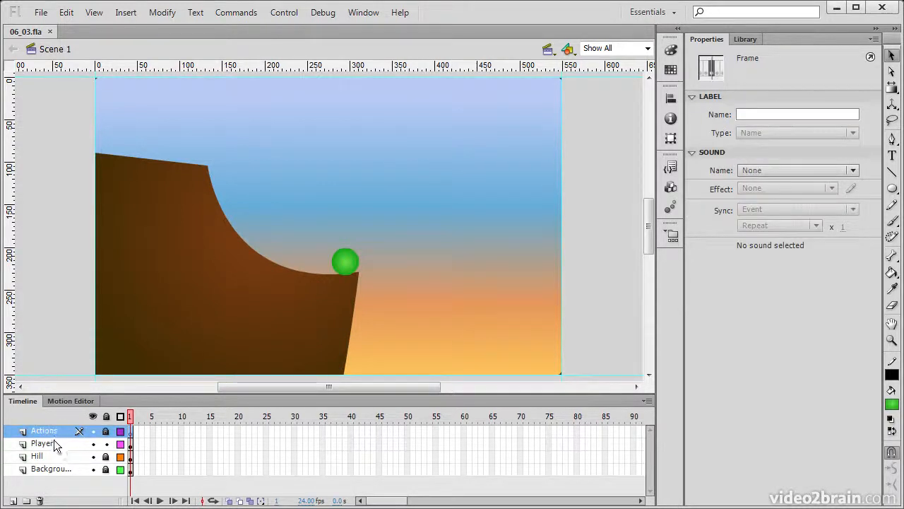
left_click(53, 445)
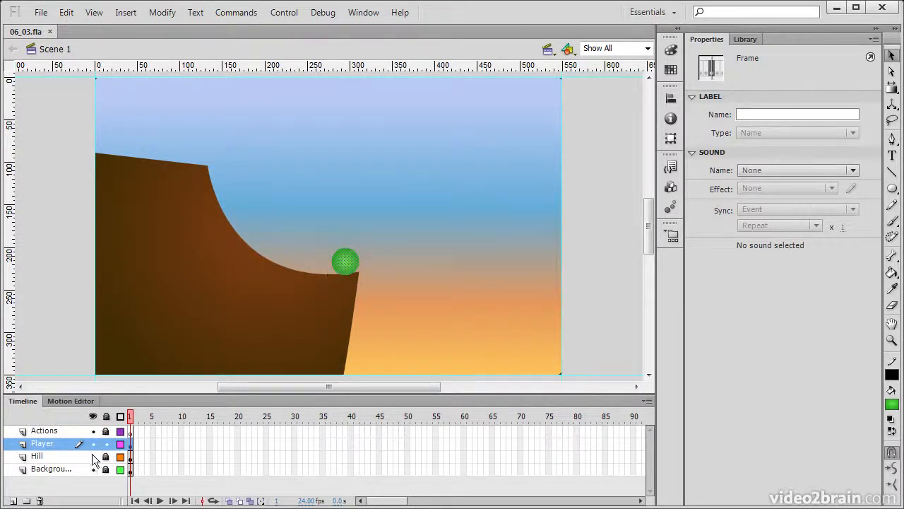
left_click(64, 458)
left_click(64, 469)
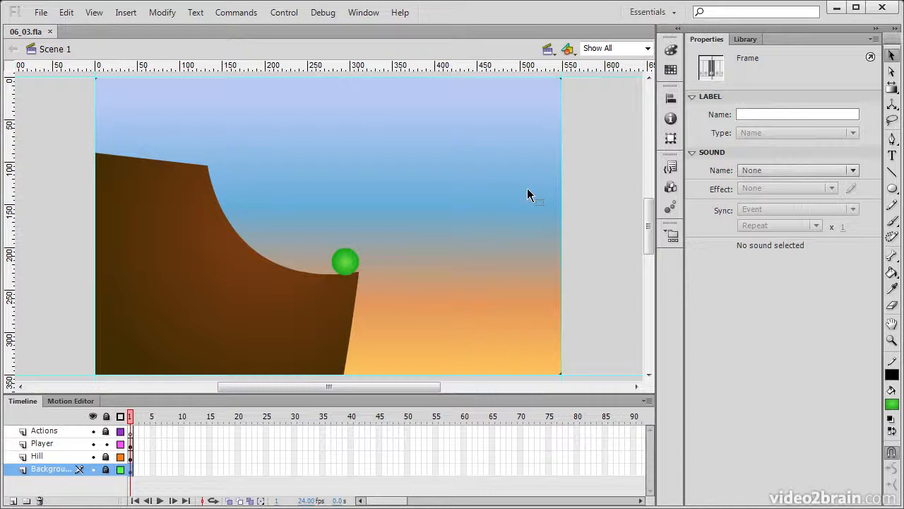
Step: Lock and hide the Player layer, and unlock the Hill layer for editing
left_click(107, 444)
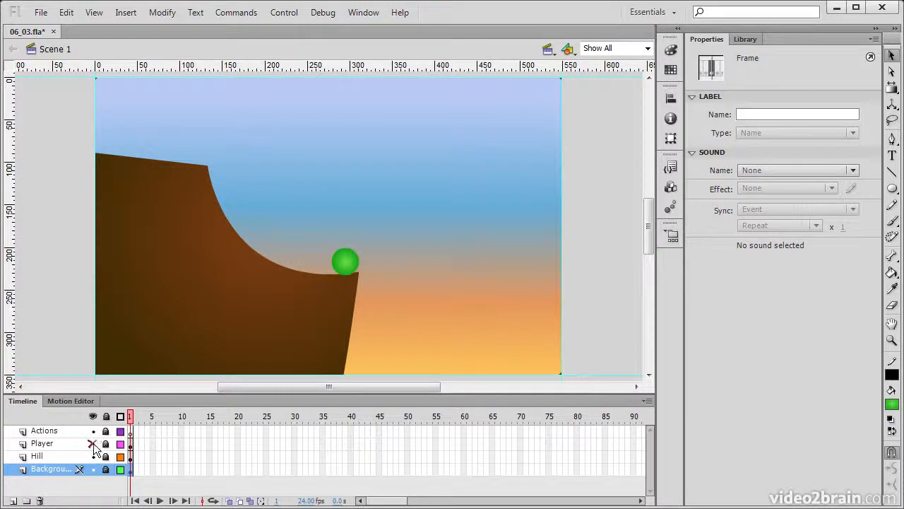
left_click(92, 443)
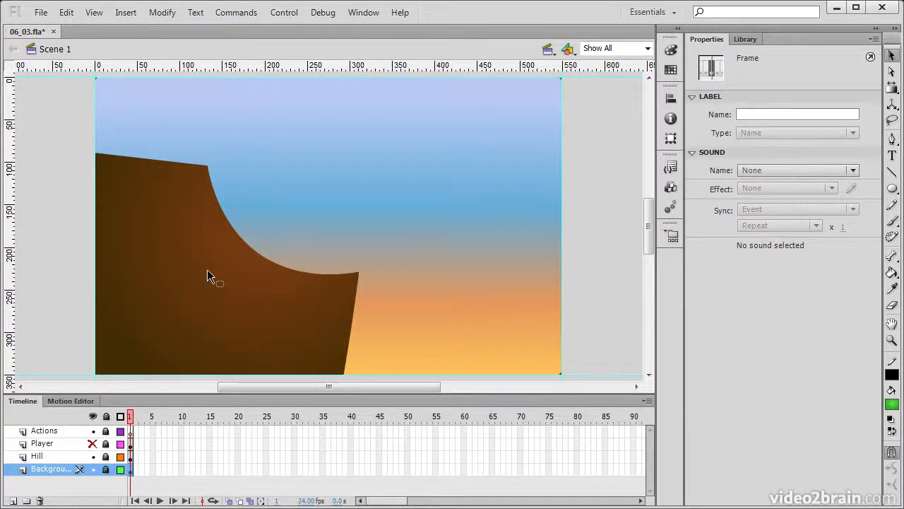
left_click(72, 457)
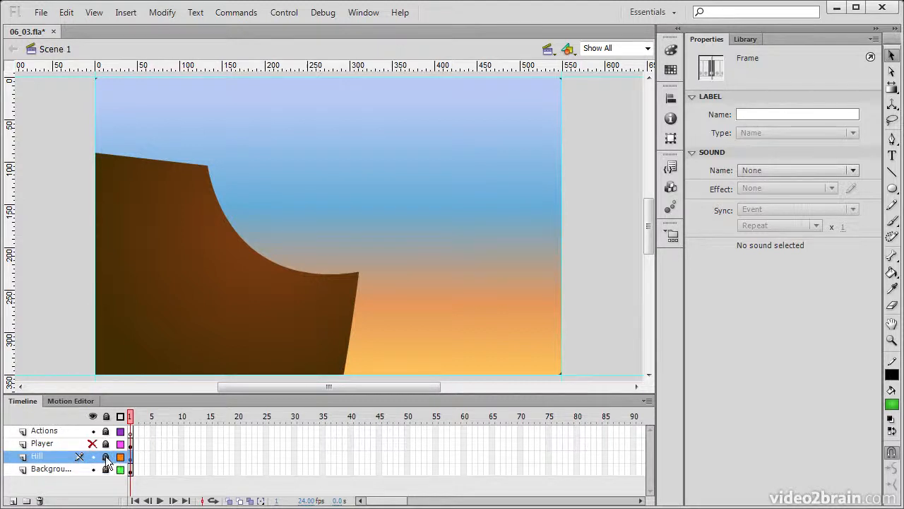
left_click(106, 457)
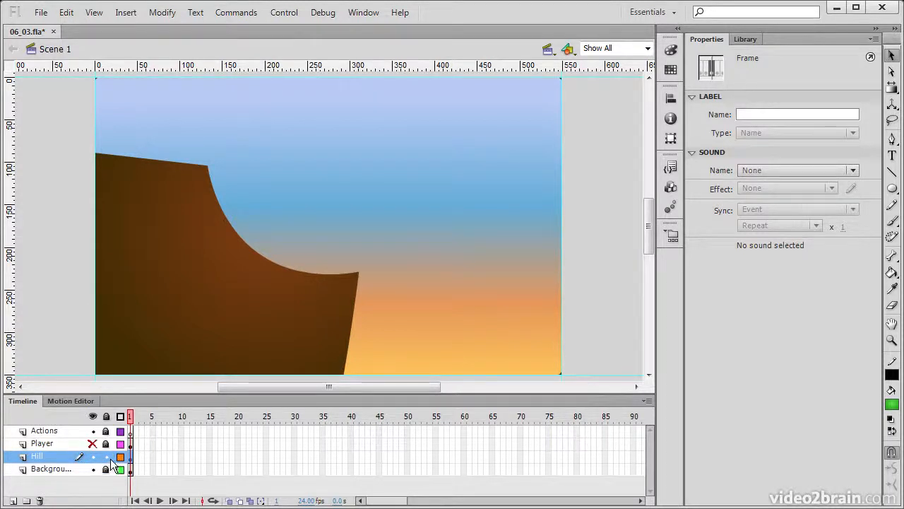
Step: Convert the brown hill shape on the Hill layer into a Movie Clip symbol named Hill
left_click(175, 347)
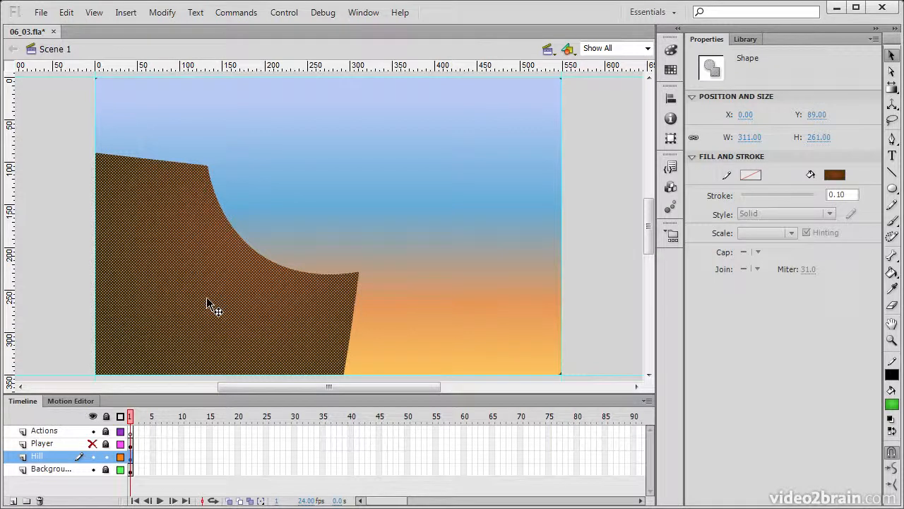
left_click(168, 17)
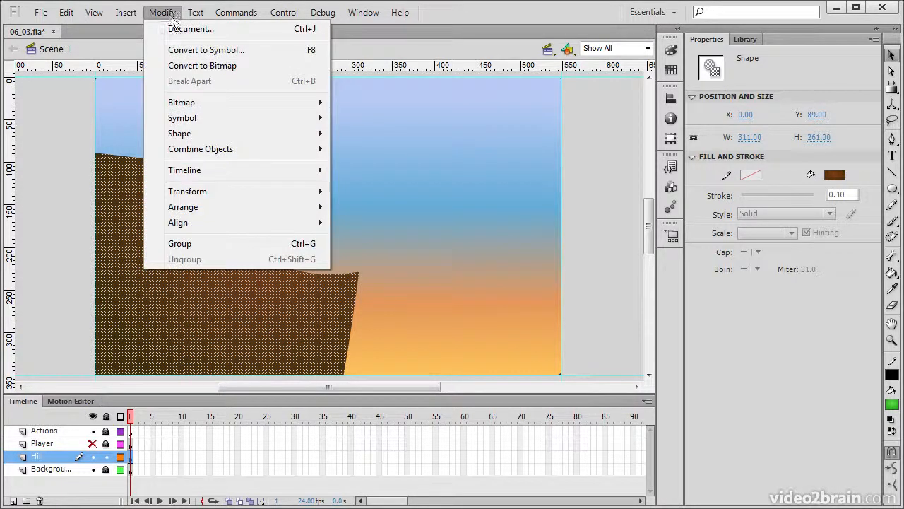
left_click(199, 51)
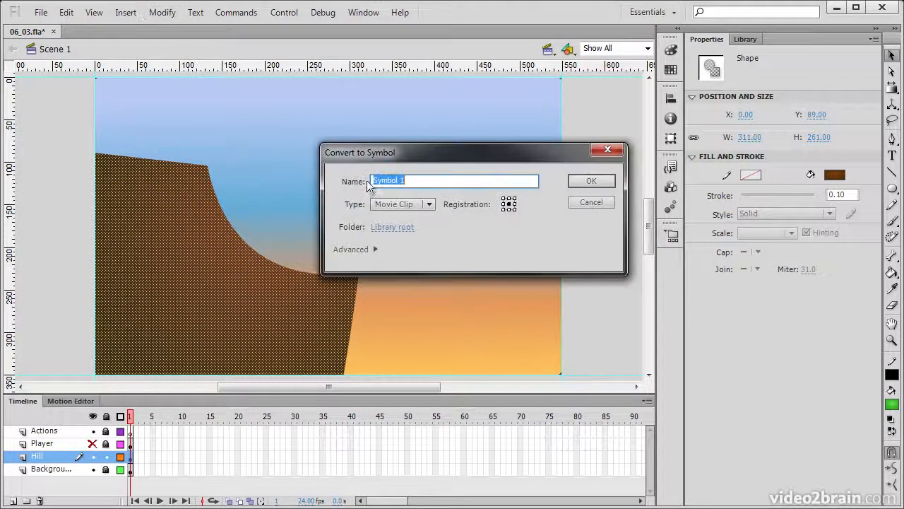
type("Hill")
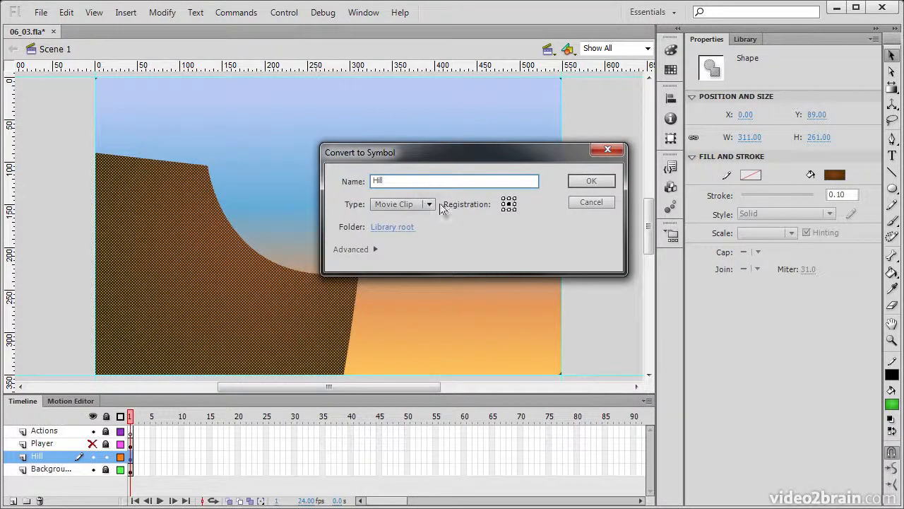
left_click(592, 180)
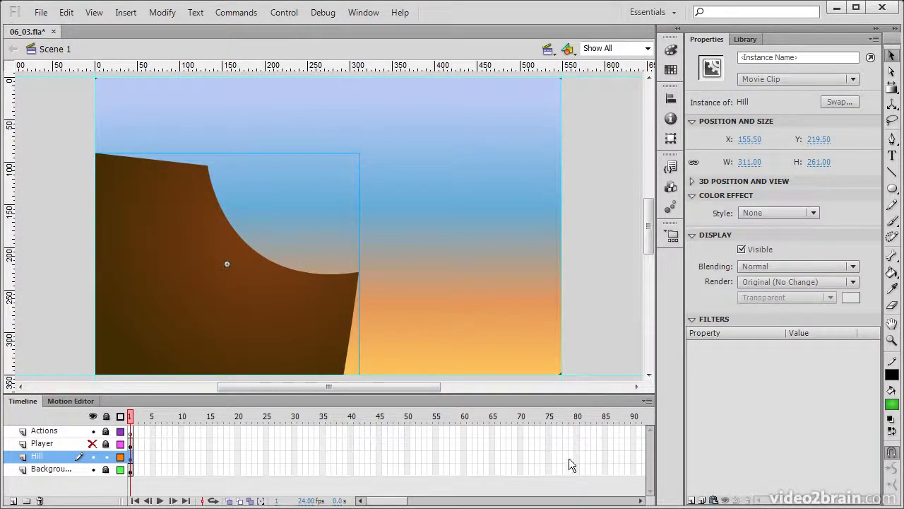
Step: Unlock the Background layer and extend both the Hill and Background layers with frames up to frame 90
left_click_drag(631, 467, 633, 456)
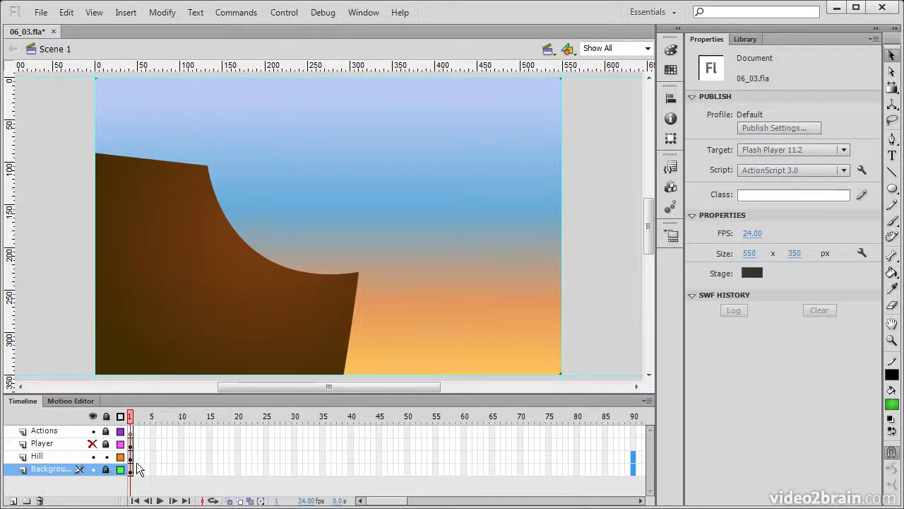
left_click(106, 469)
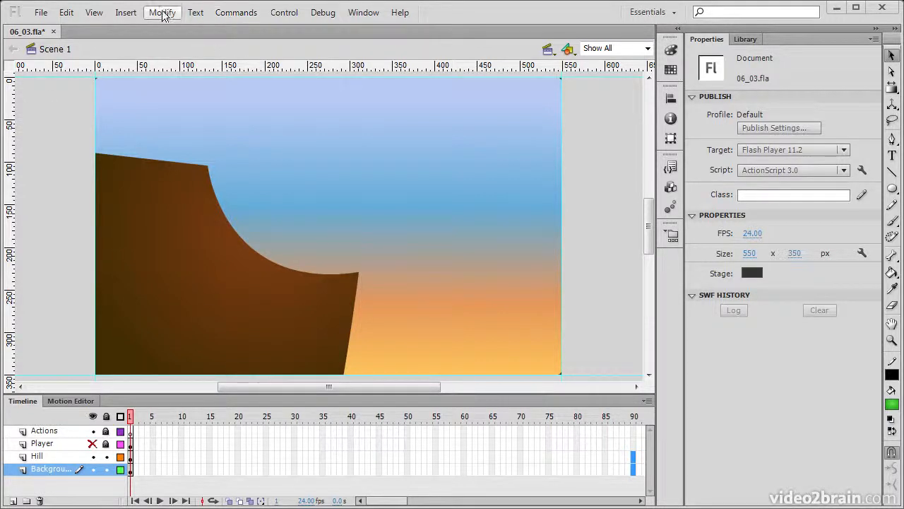
left_click(127, 13)
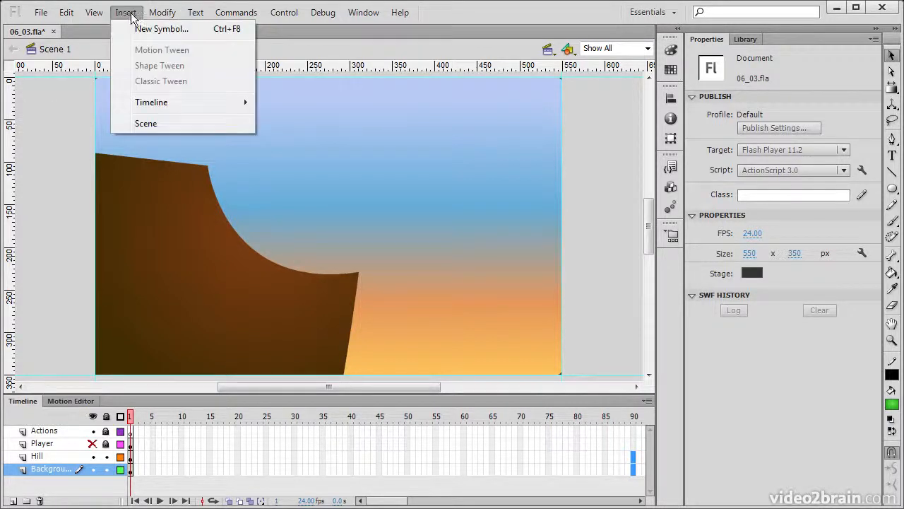
mouse_move(186, 102)
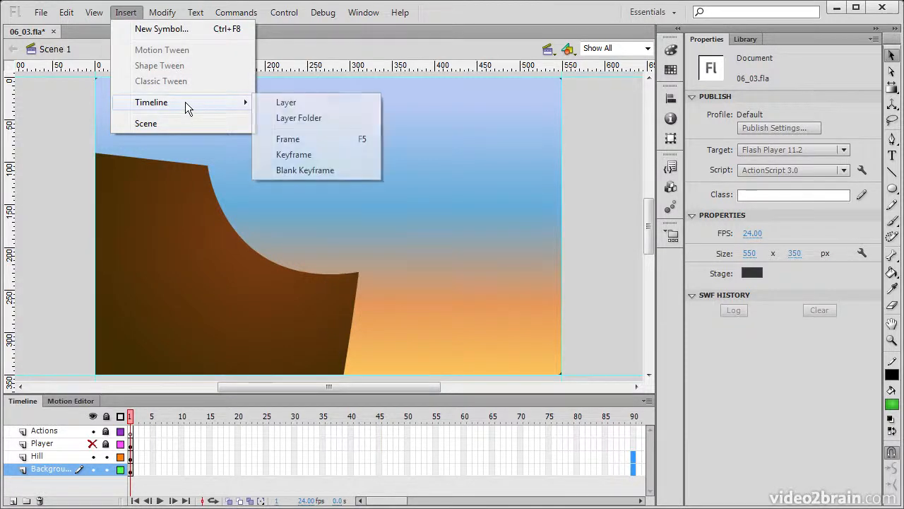
left_click(339, 142)
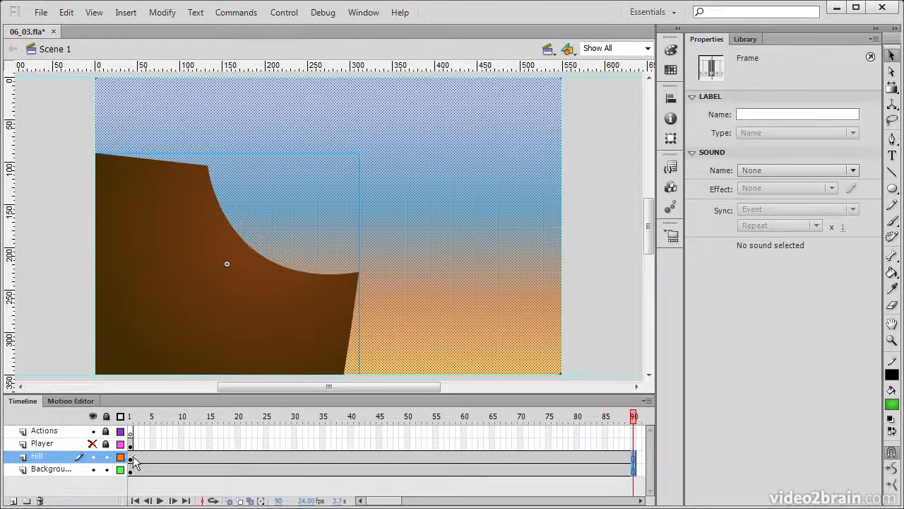
Step: Return to frame 1, with the Player and Actions layers hidden and the Background layer locked
left_click_drag(141, 417, 78, 410)
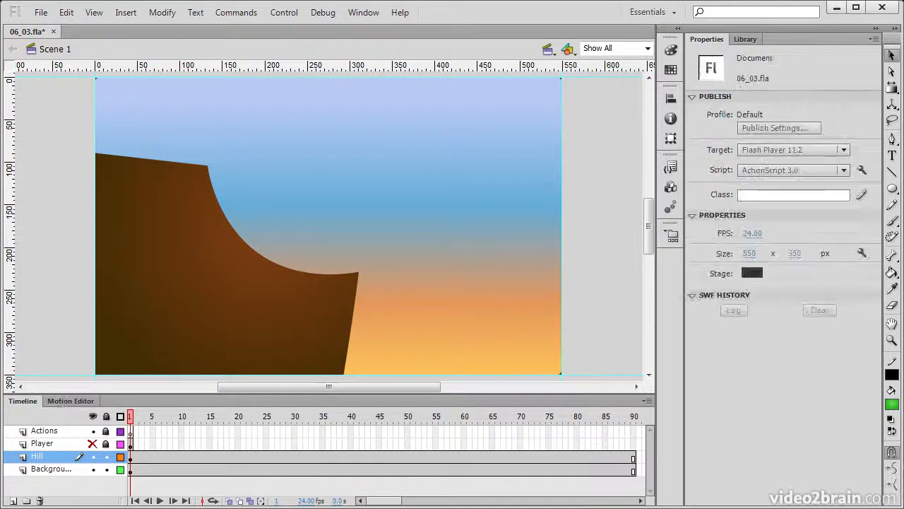
left_click(93, 443)
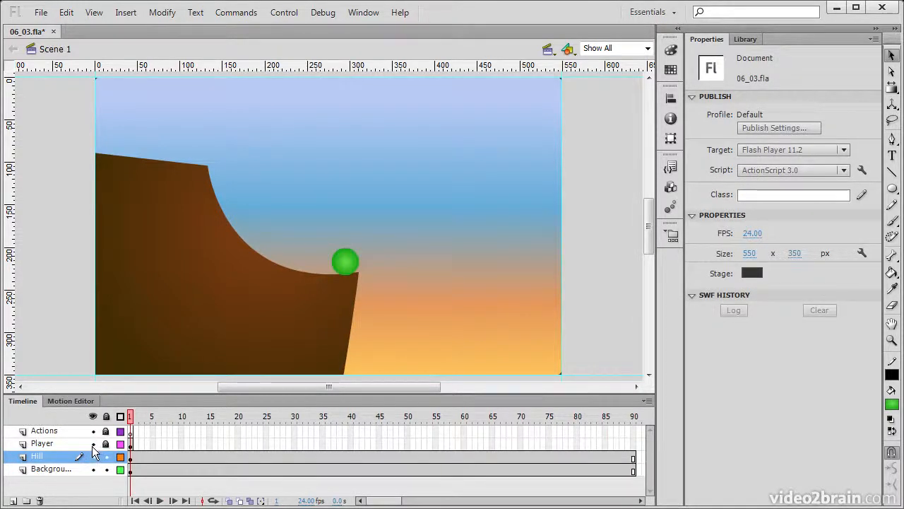
mouse_move(133, 418)
left_mouse_down()
mouse_move(253, 419)
mouse_move(130, 419)
left_mouse_up()
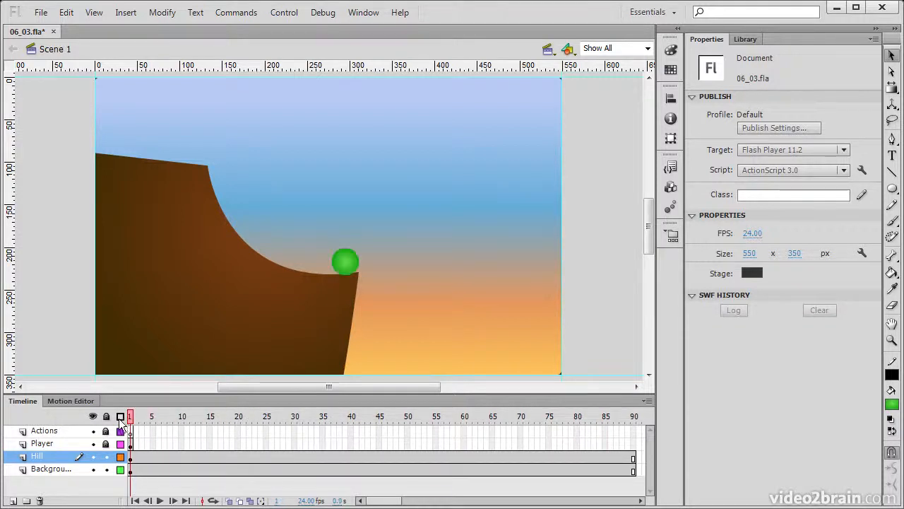
left_click(93, 443)
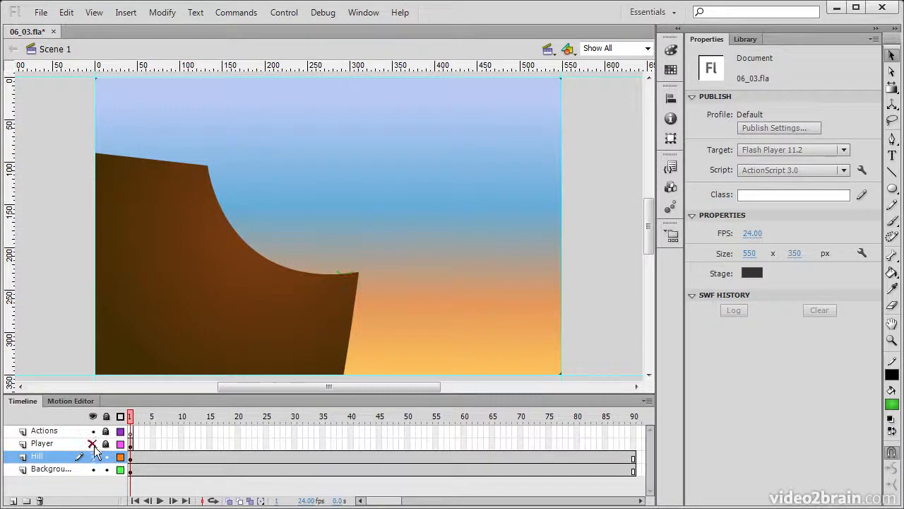
left_click(93, 430)
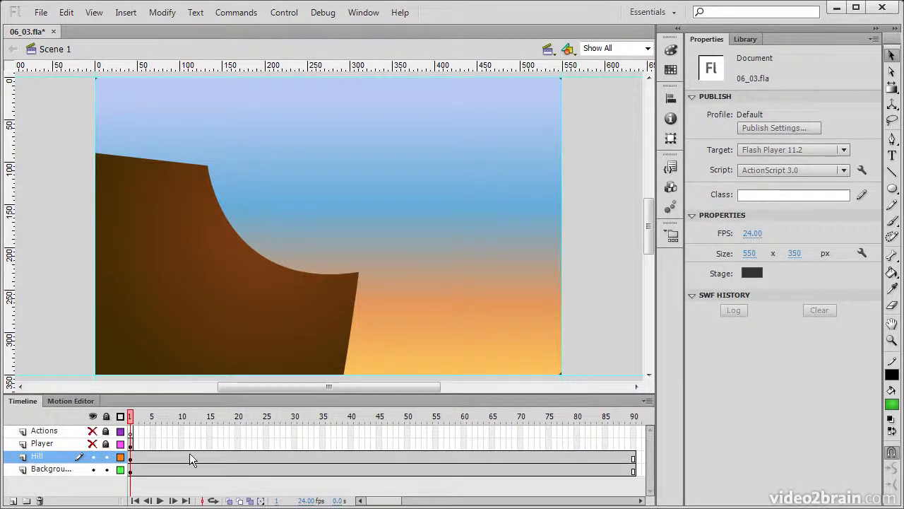
left_click(106, 469)
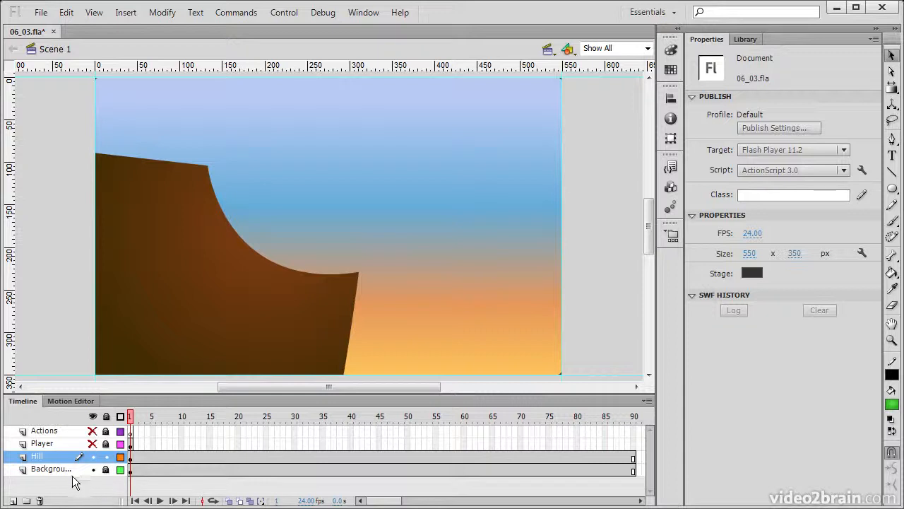
Step: Create a motion tween across the Hill layer's frame span
left_click(148, 460)
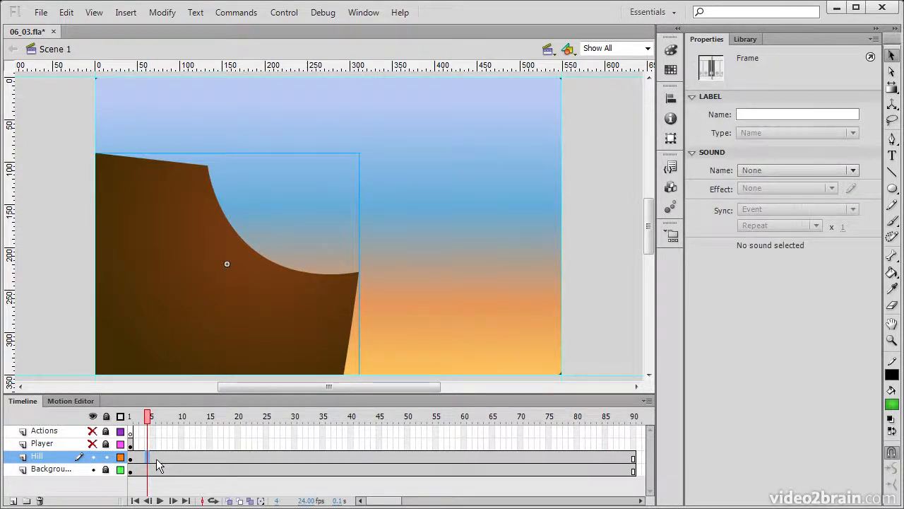
right_click(158, 460)
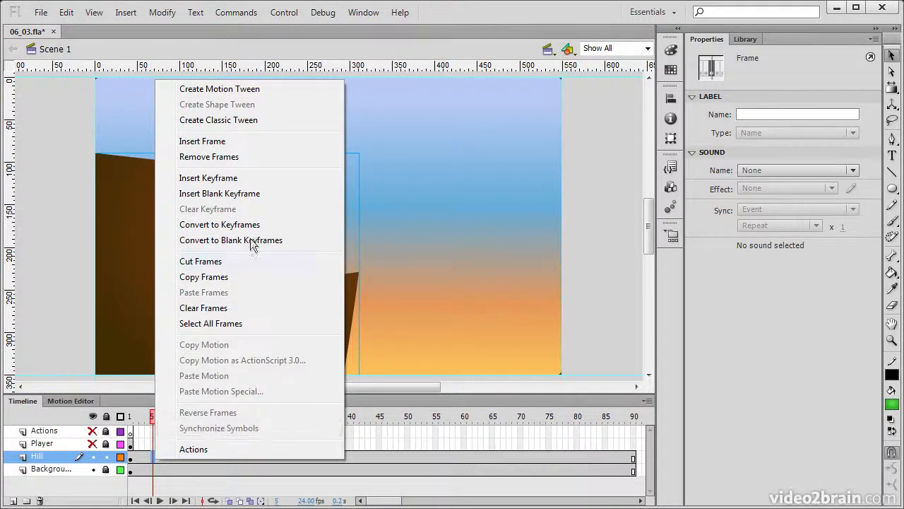
left_click(237, 90)
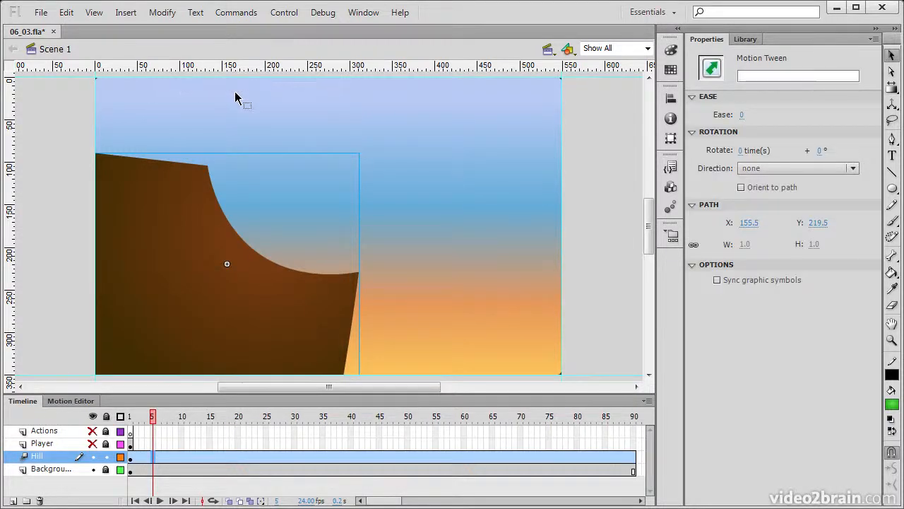
left_click(168, 457)
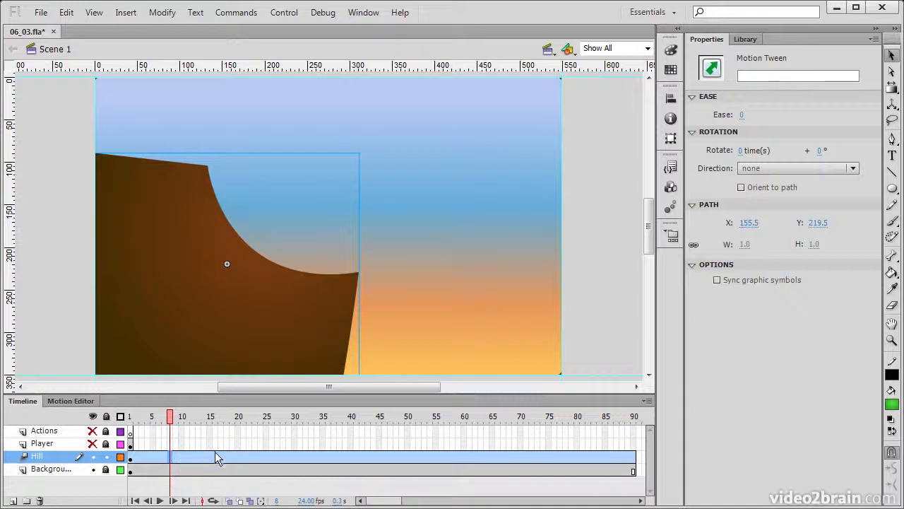
Step: At frame 1, nudge the Hill movie clip left to an X position of 121.50
left_click_drag(172, 422, 130, 420)
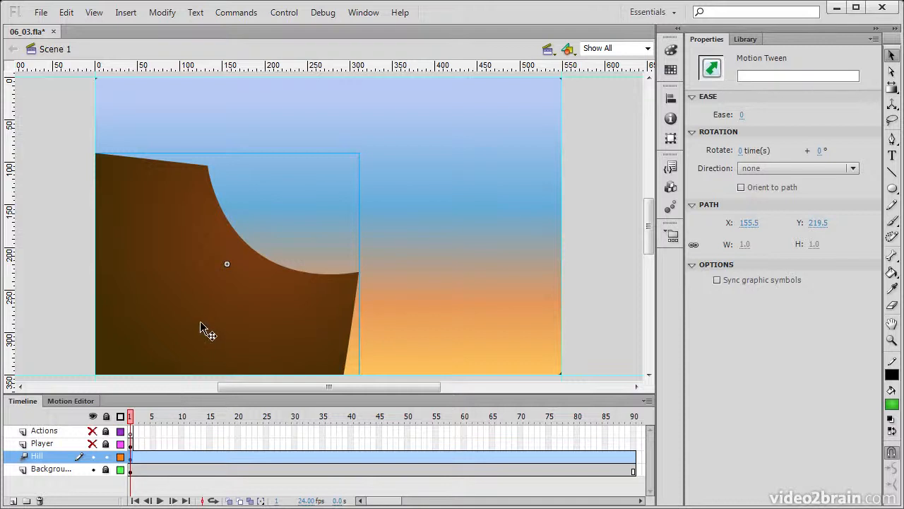
left_click(213, 351)
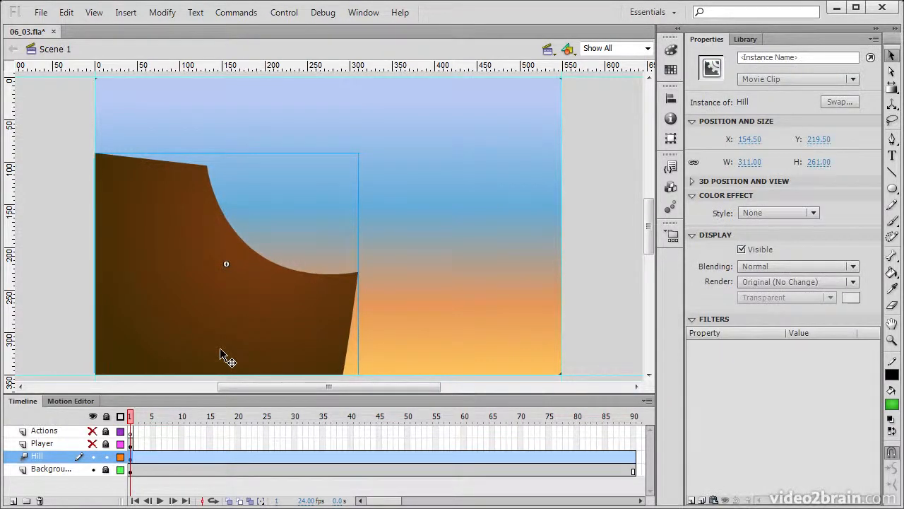
key("Left")
key("Left")
key("Left")
key("Left")
key("Left")
key("Left")
key("Left")
key("Left")
key("Left")
key("Left")
key("Left")
key("Left")
key("Left")
key("Left")
key("Left")
key("Left")
key("Left")
key("Left")
key("Left")
key("Left")
key("Left")
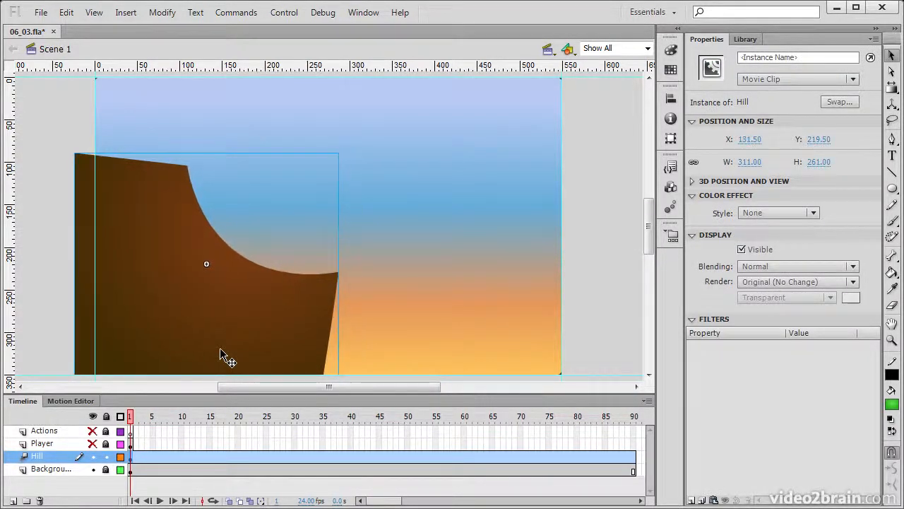
key("Left")
key("Left")
key("Left")
key("Left")
key("Left")
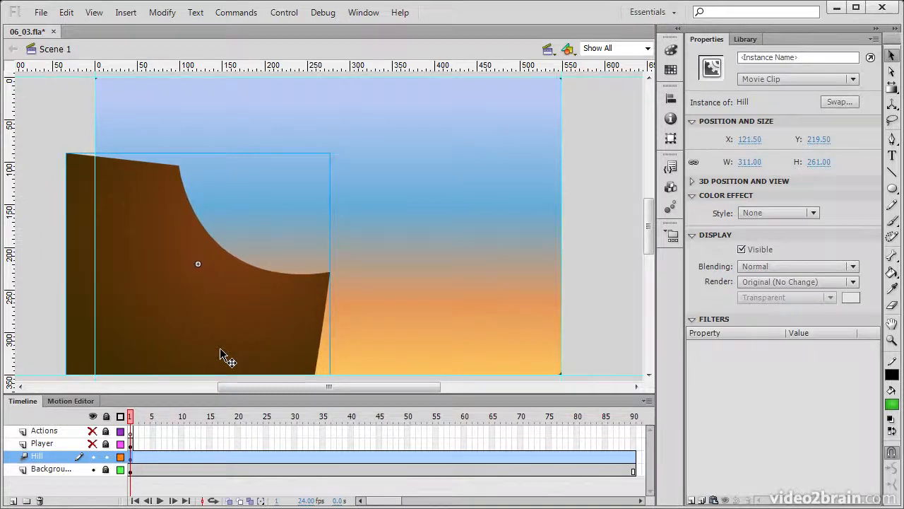
Step: At frame 30, nudge the Hill movie clip right to an X position of 155.50 to keyframe its motion
left_click(295, 458)
left_click(279, 349)
key("Right")
key("Right")
key("Right")
key("Right")
key("Right")
key("Right")
key("Right")
key("Right")
key("Right")
key("Right")
key("Right")
key("Right")
key("Right")
key("Right")
key("Right")
key("Right")
key("Right")
key("Right")
key("Right")
key("Right")
key("Right")
key("Right")
key("Right")
key("Right")
key("Right")
key("Right")
key("Right")
key("Right")
key("Right")
key("Right")
key("Right")
key("Right")
key("Right")
key("Right")
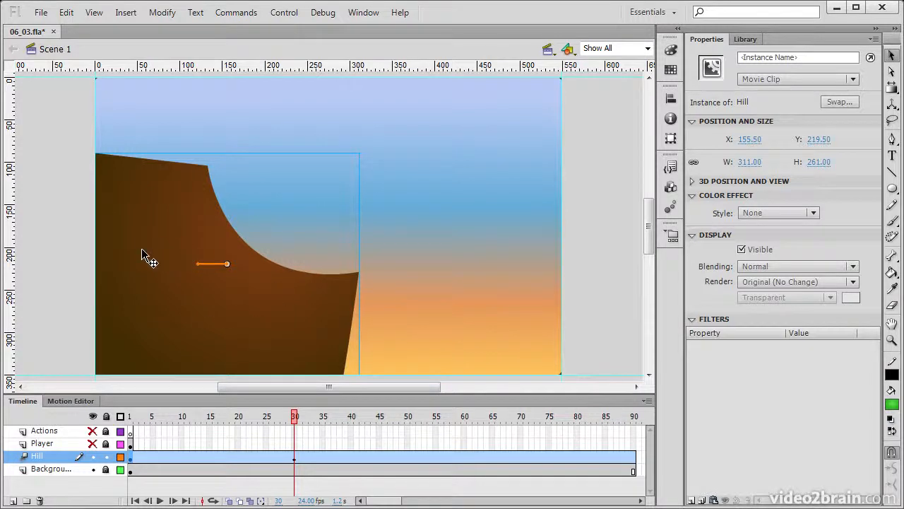
Step: Scrub the timeline from the first frame to frame 30 to preview the hill's tweened motion
left_click_drag(294, 417, 365, 426)
left_click_drag(130, 417, 295, 427)
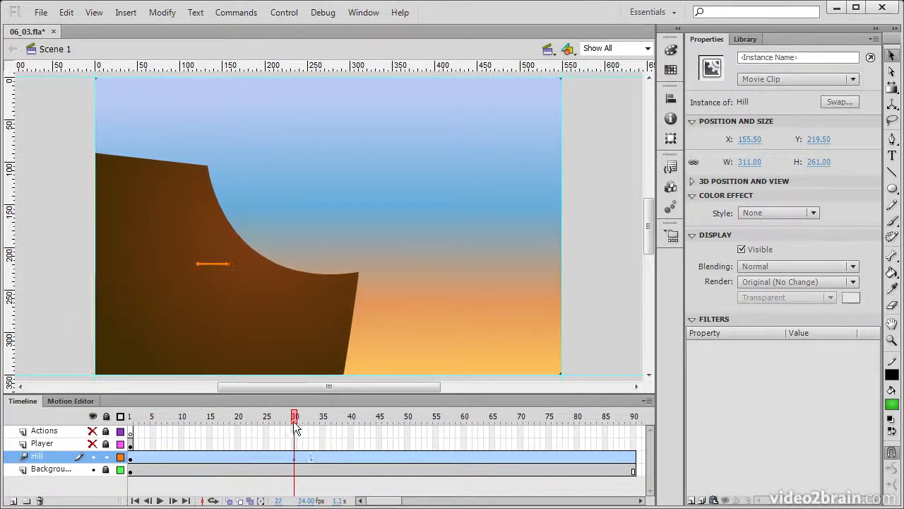
left_click(313, 282)
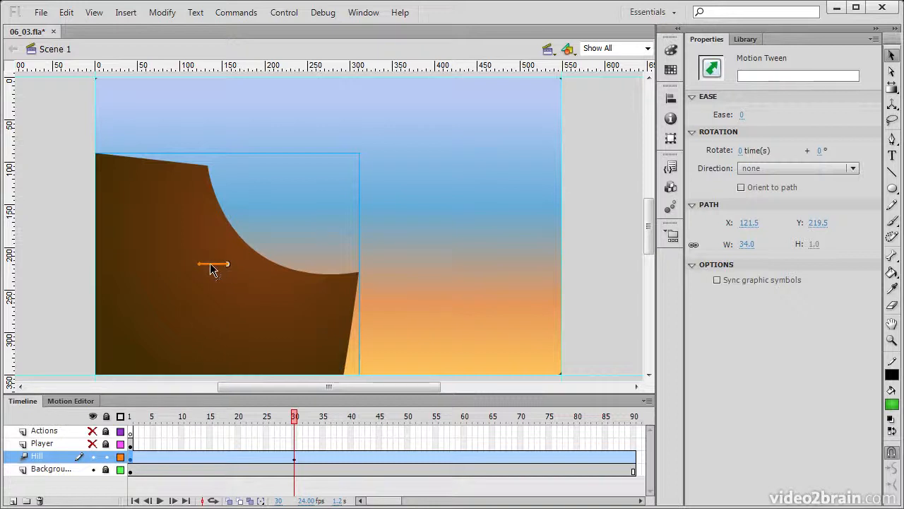
Step: Select the Hill layer's tween span and save the document
mouse_move(294, 416)
left_mouse_down()
mouse_move(153, 416)
mouse_move(304, 417)
mouse_move(295, 416)
left_mouse_up()
left_click(240, 452)
key("ctrl+s")
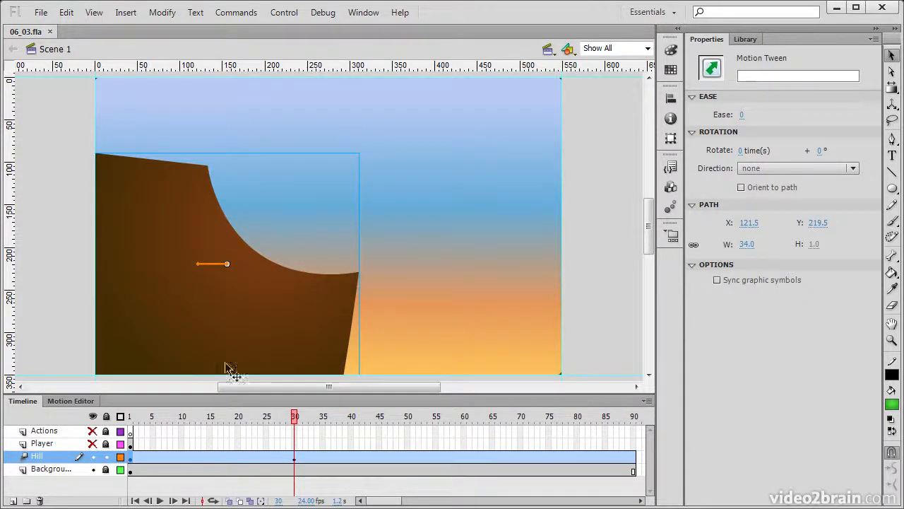
Step: Lock the Hill layer, and make the Player layer visible and unlocked for editing
left_click(106, 456)
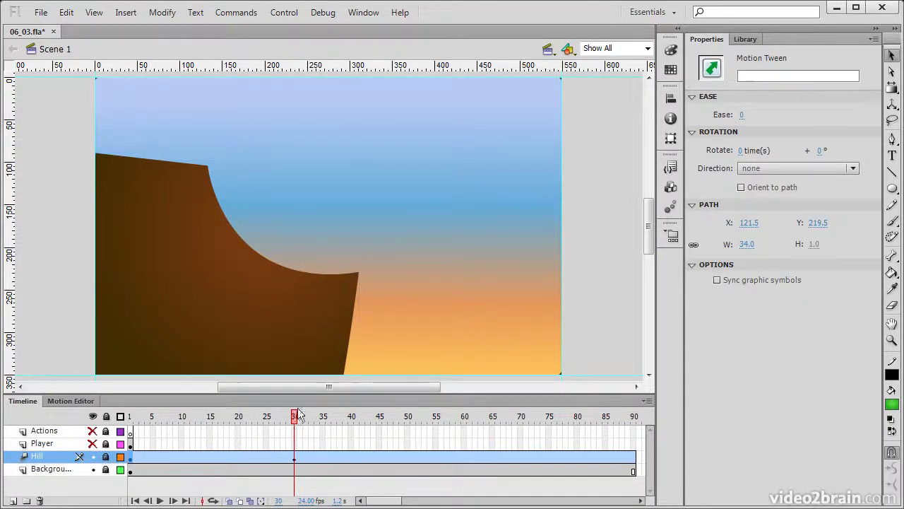
left_click_drag(389, 502, 399, 502)
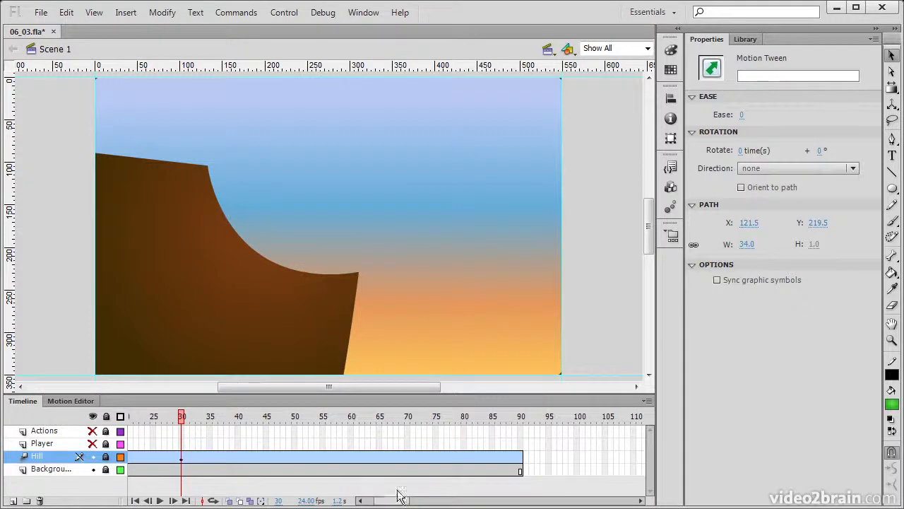
left_click(238, 419)
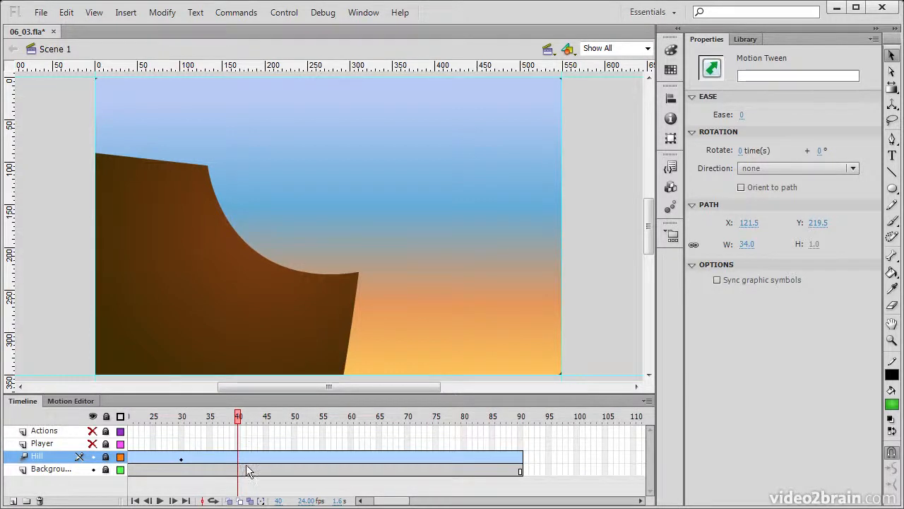
left_click(92, 442)
left_click(106, 443)
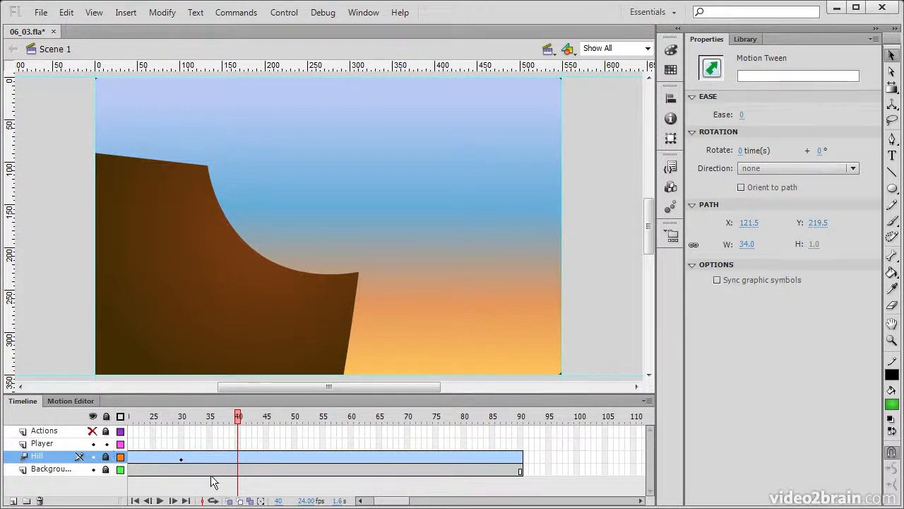
Step: Insert frames to extend the Player and Actions layers to frame 90
left_click(521, 443)
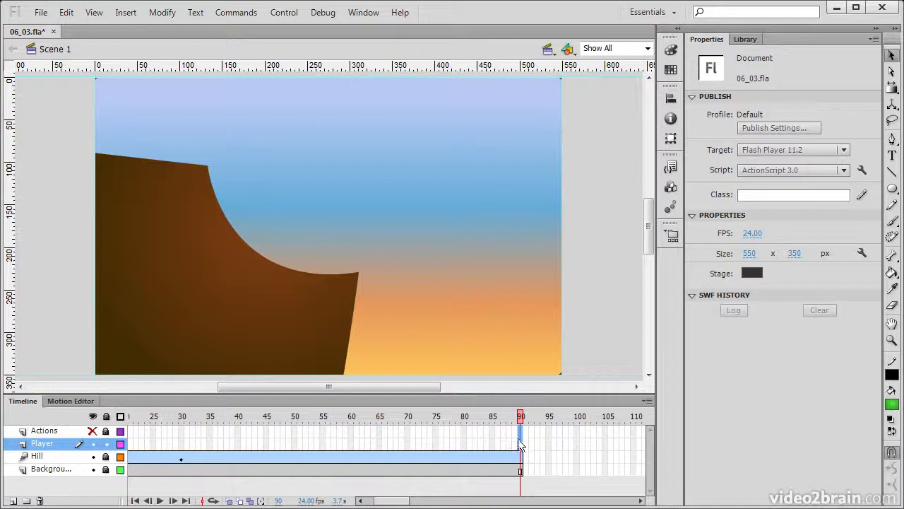
key("F5")
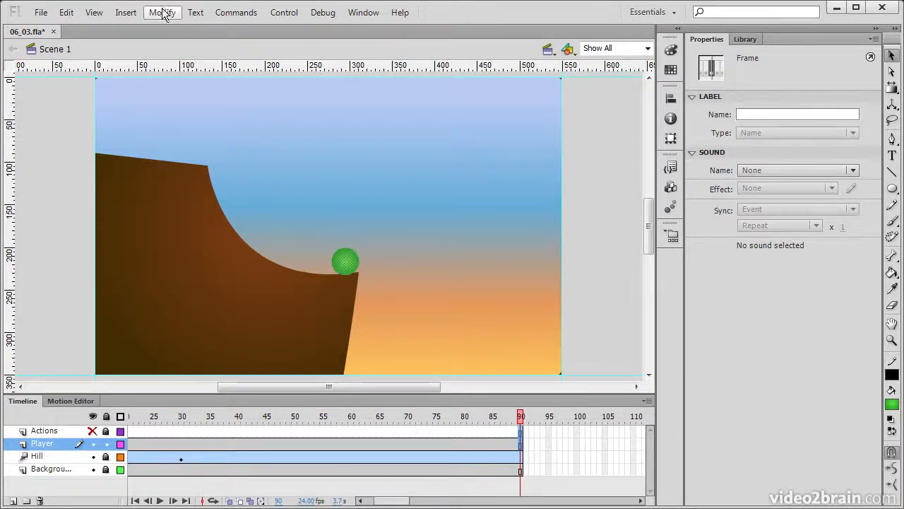
left_click(126, 12)
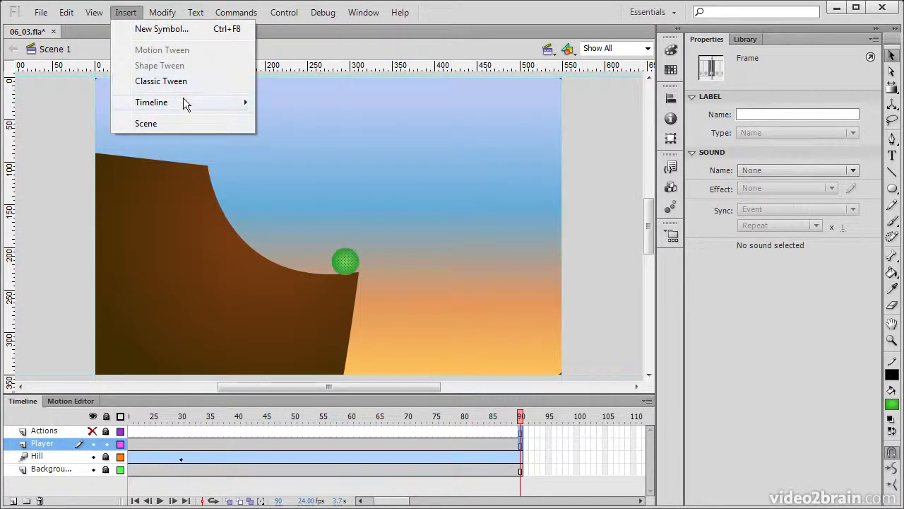
mouse_move(183, 100)
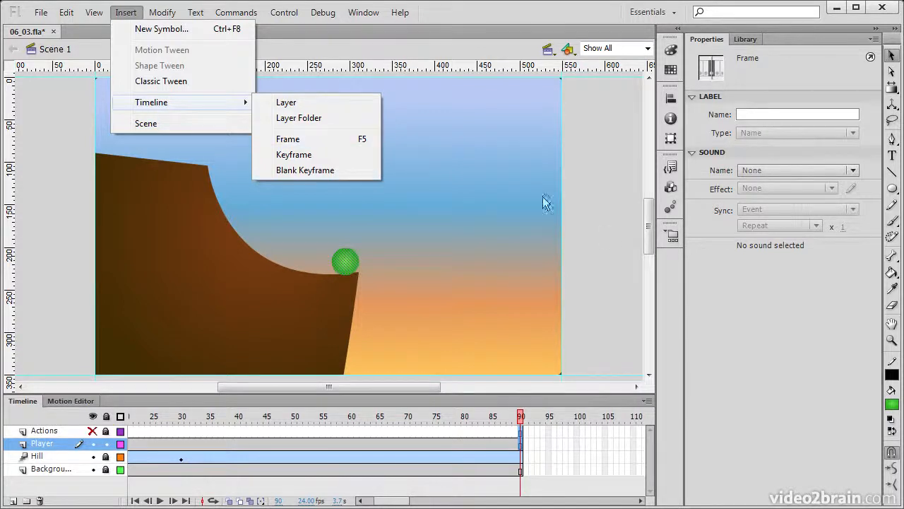
left_click(622, 297)
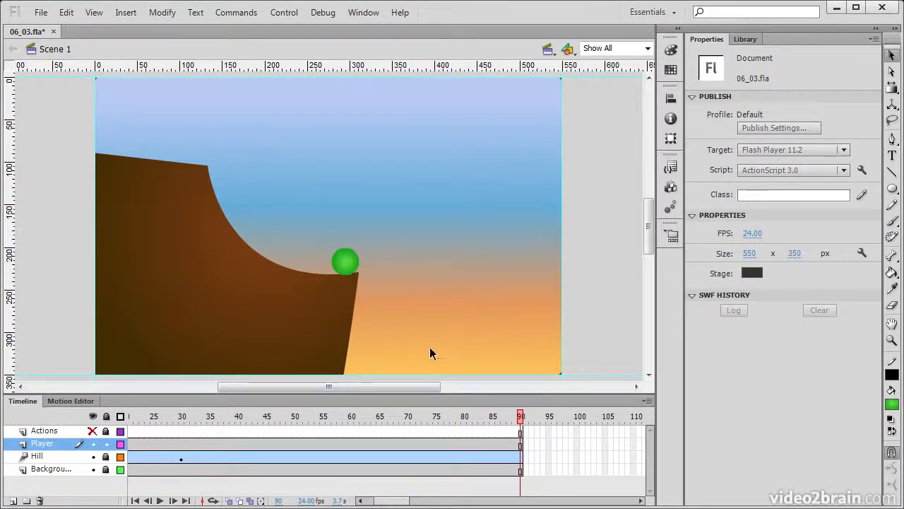
Step: Convert the green ball on the Player layer to a movie clip symbol named Player
left_click_drag(378, 501, 366, 501)
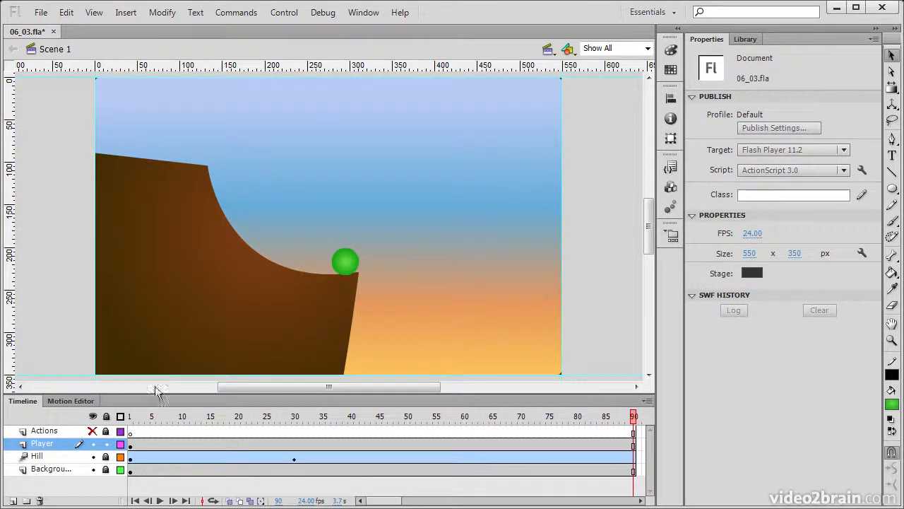
left_click(340, 261)
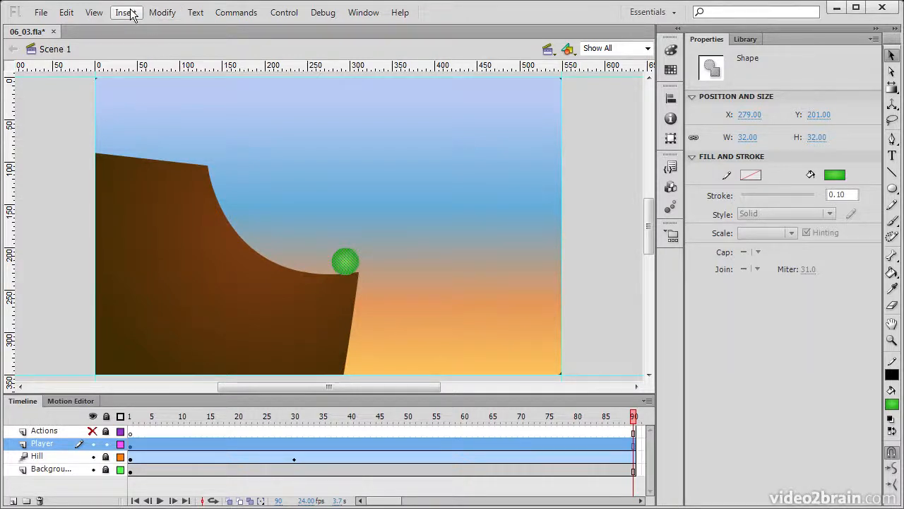
left_click(162, 12)
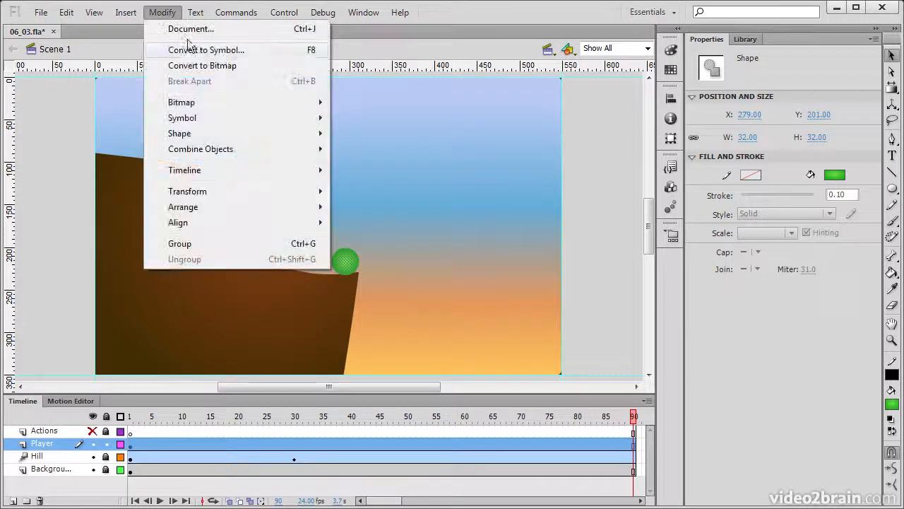
left_click(233, 51)
type("Playe")
left_click(594, 181)
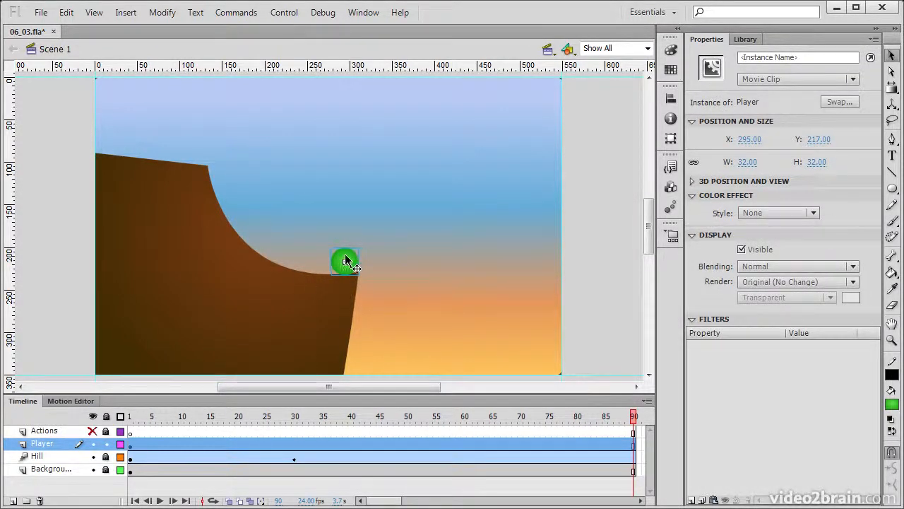
Step: Move the Player clip off the stage's left side to about X -45, Y 65, and create a motion tween on its layer
left_click_drag(346, 260, 57, 134)
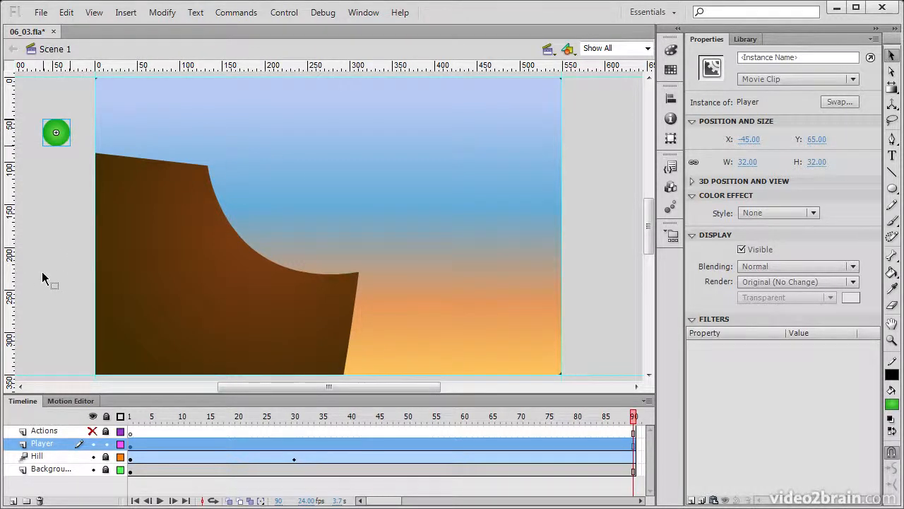
left_click(171, 445)
right_click(166, 445)
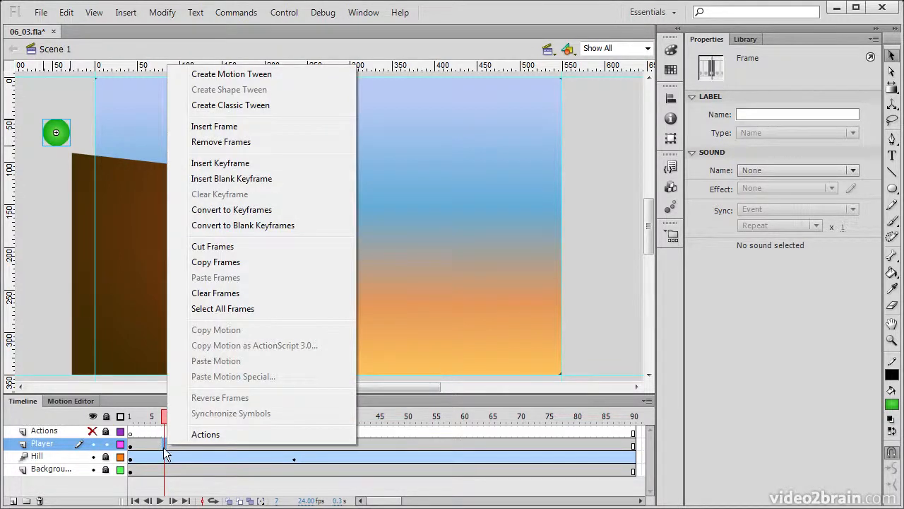
left_click(244, 79)
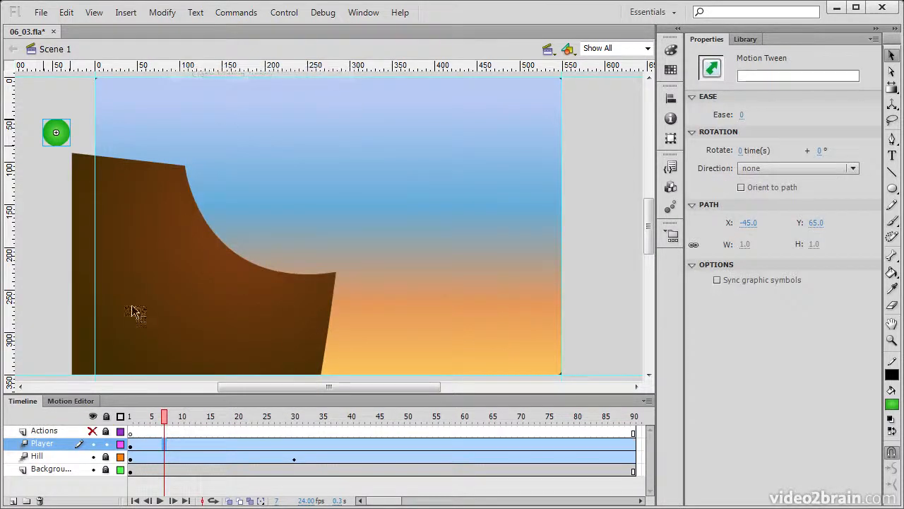
Step: At frame 40, add a position keyframe that holds the Player clip at X -45, Y 65
left_click_drag(185, 422, 129, 425)
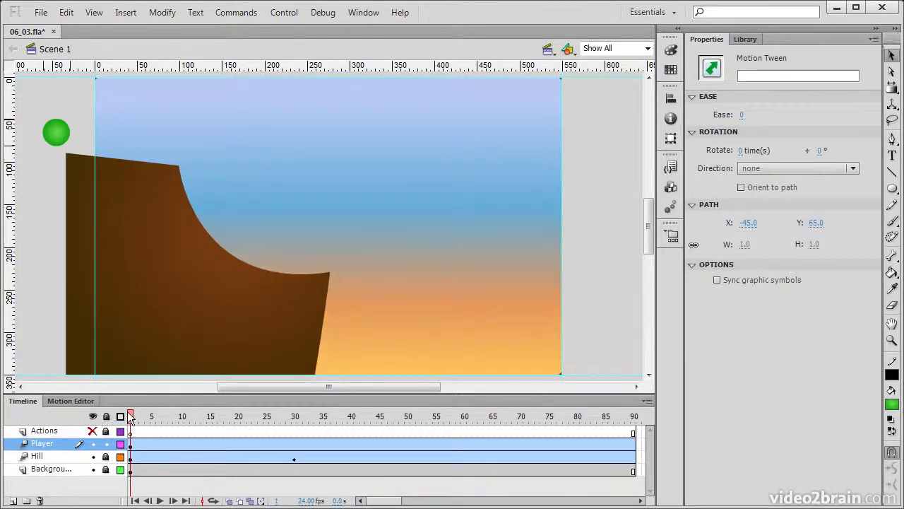
left_click_drag(131, 418, 354, 419)
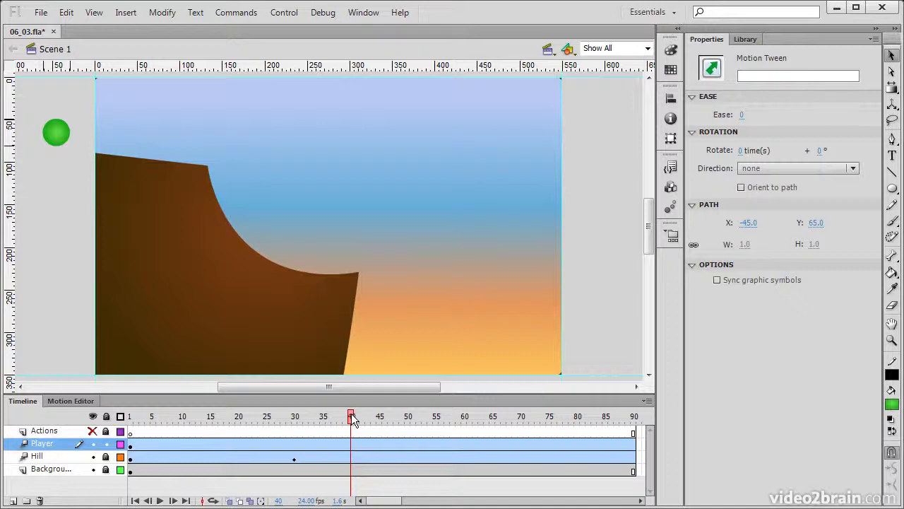
left_click(57, 132)
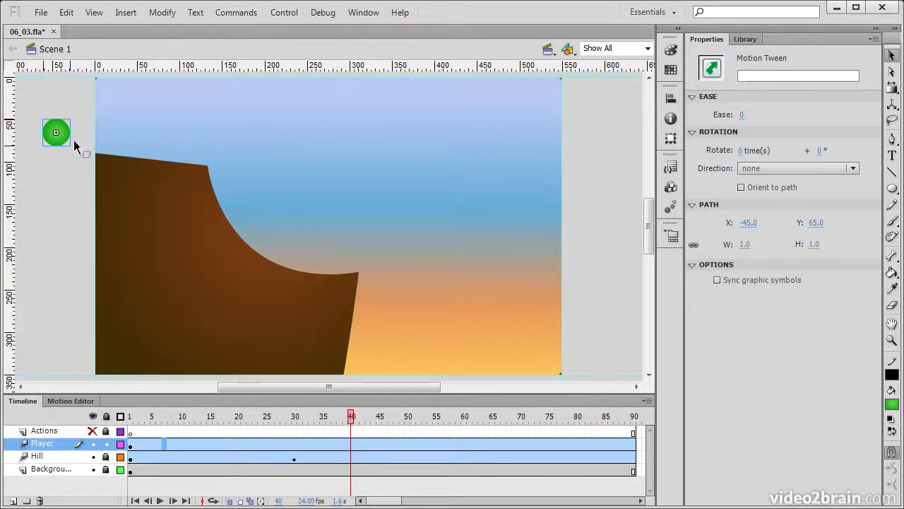
left_click(60, 144)
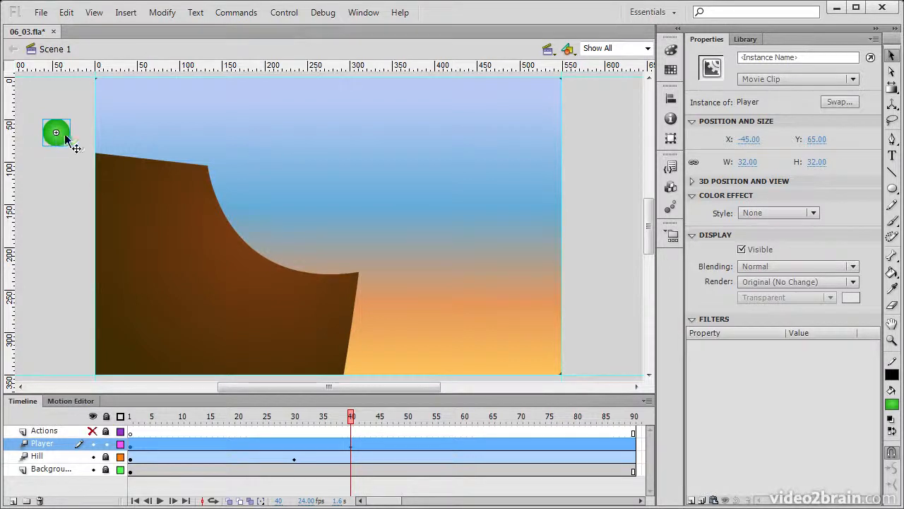
mouse_move(356, 416)
left_mouse_down()
mouse_move(371, 417)
mouse_move(354, 420)
left_mouse_up()
left_click(351, 446)
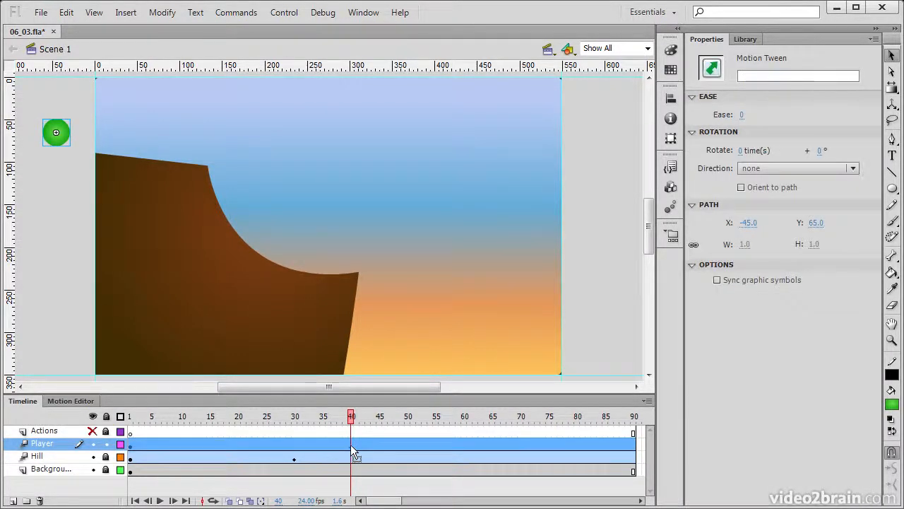
Step: At frame 70, move the Player clip onto the hill's upper edge at X 124, Y 87
left_click_drag(351, 417, 521, 424)
left_click(520, 444)
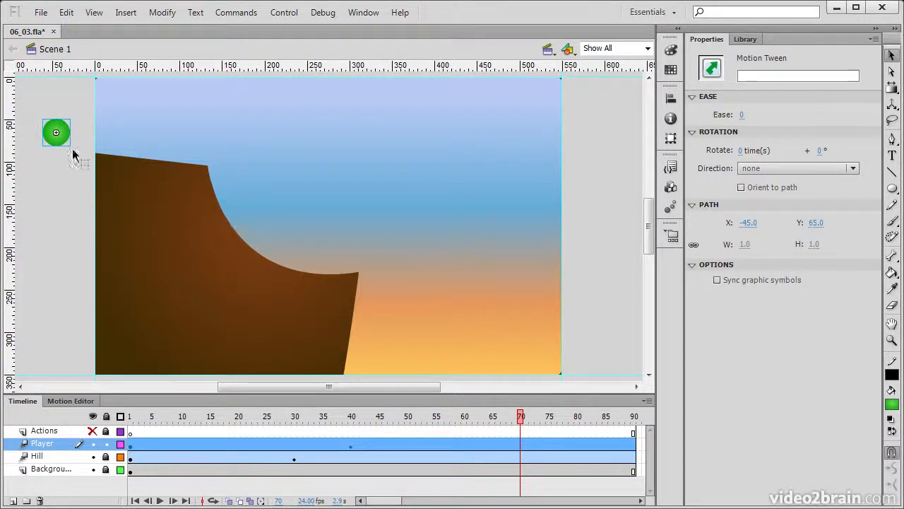
left_click_drag(72, 135, 210, 147)
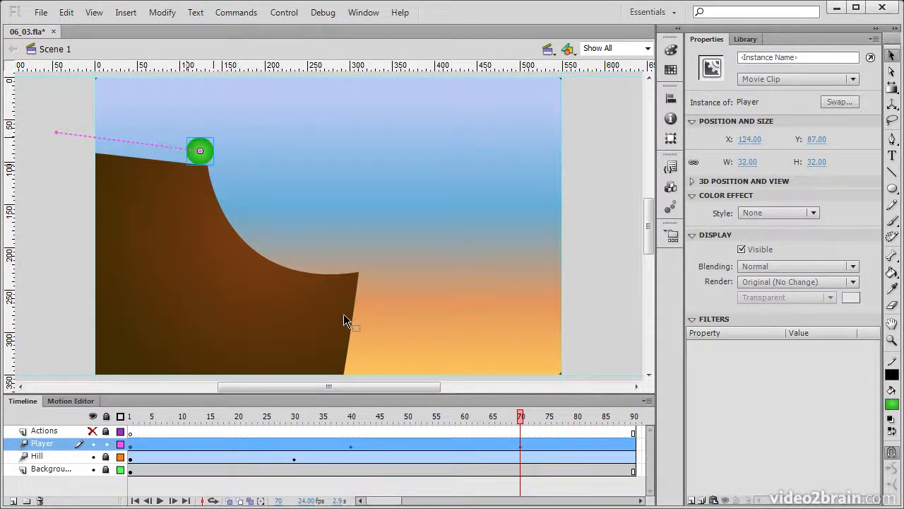
Step: At frame 40, nudge the Player clip slightly down to adjust its path, and save the document
left_click_drag(522, 418, 351, 420)
left_click(352, 442)
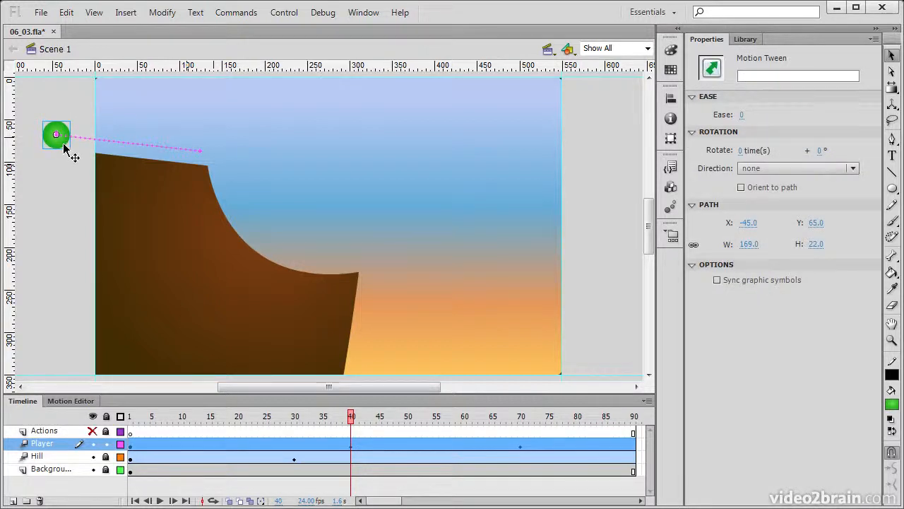
left_click_drag(350, 415, 521, 449)
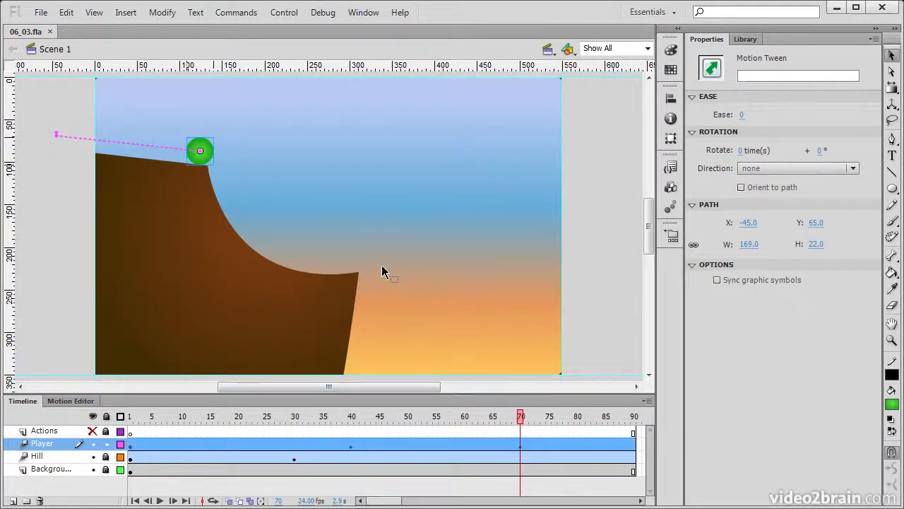
Step: Test the movie to preview the hill and ball animation, and close the preview window
left_click(283, 12)
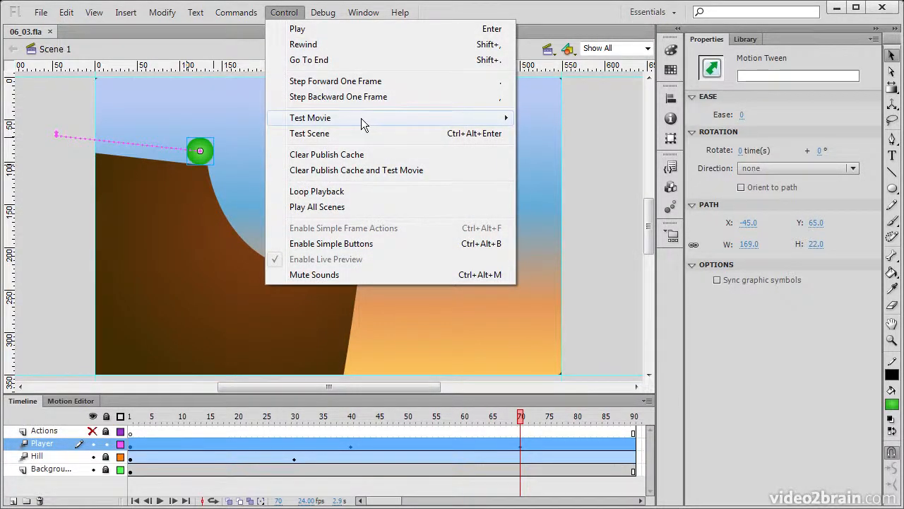
mouse_move(361, 118)
left_click(564, 200)
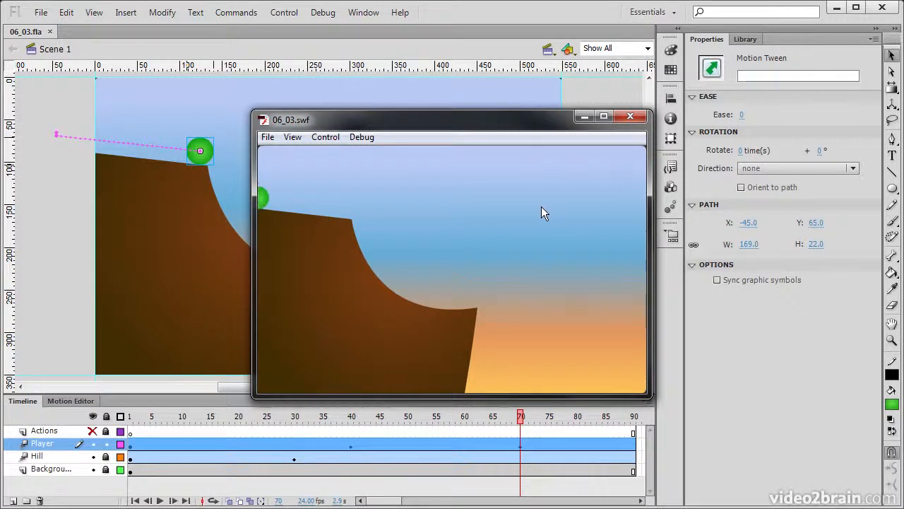
left_click(622, 117)
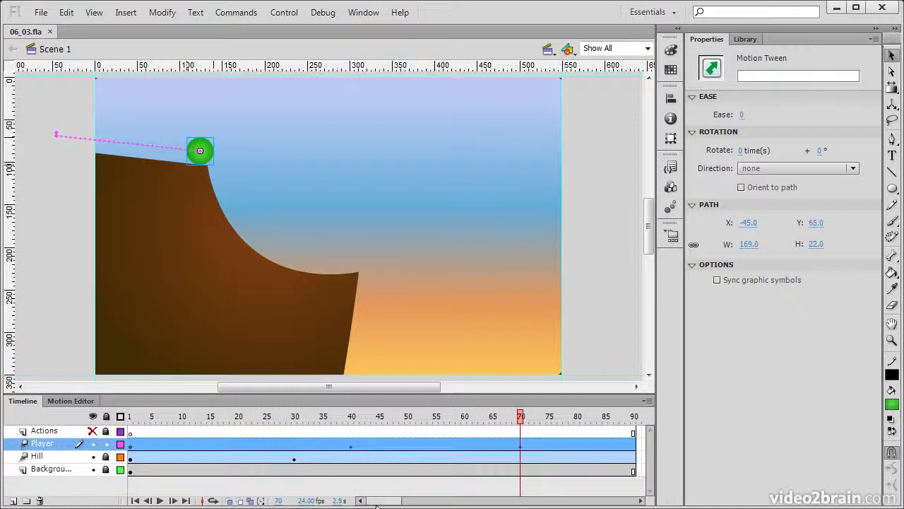
Step: Insert frames to extend the Actions, Player, Hill and Background layers to frame 150
left_click_drag(376, 502, 405, 501)
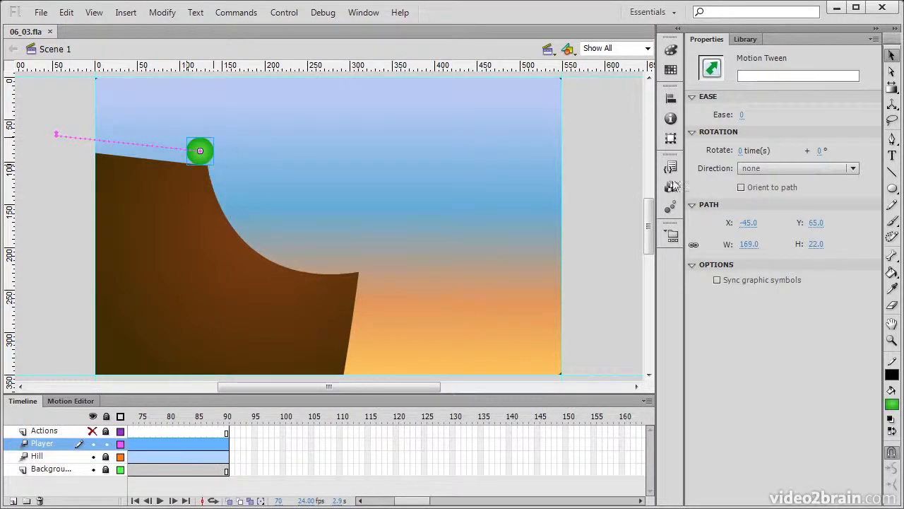
mouse_move(412, 504)
left_mouse_down()
mouse_move(390, 505)
mouse_move(409, 507)
left_mouse_up()
left_click_drag(616, 428, 620, 459)
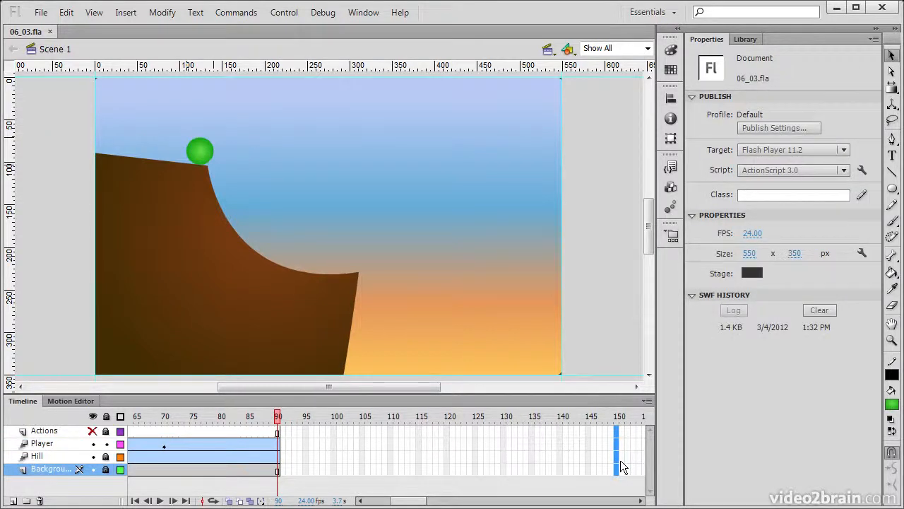
key("F5")
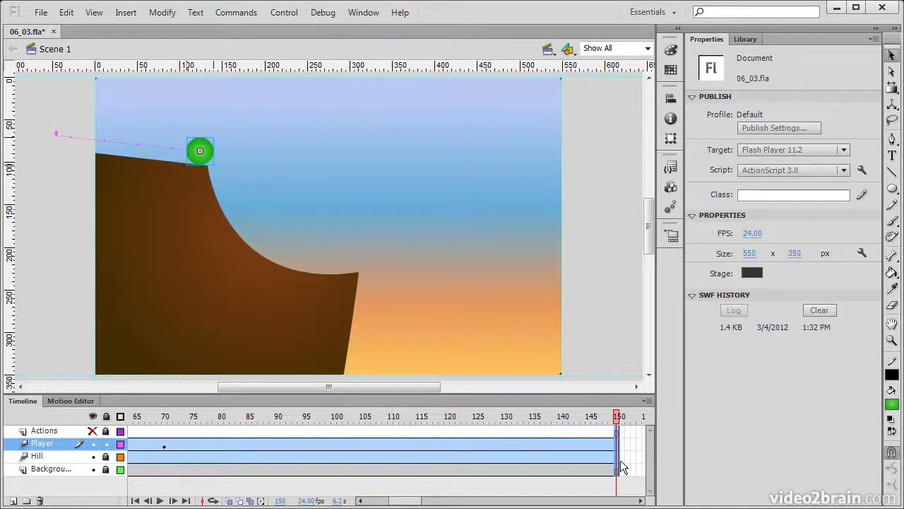
Step: At frame 80, add a position keyframe that holds the Player clip at X 124, Y 87
left_click_drag(407, 503, 397, 503)
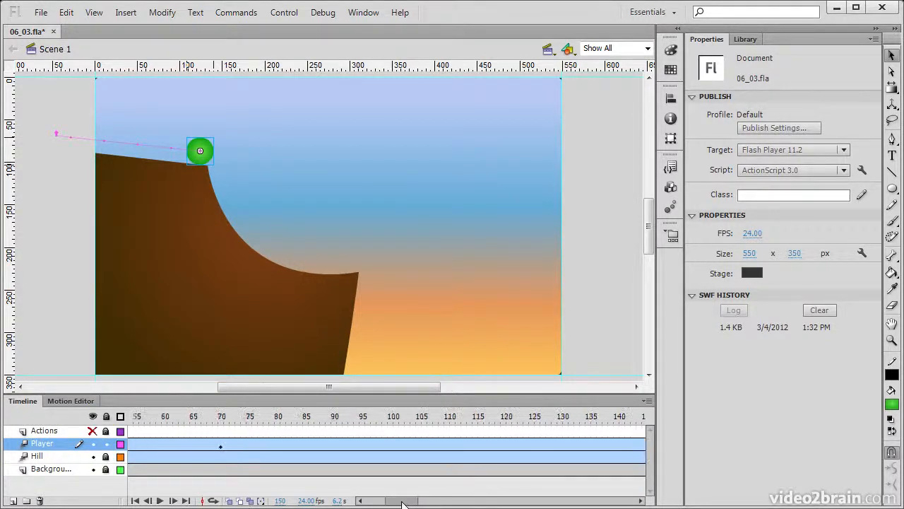
left_click_drag(218, 418, 279, 421)
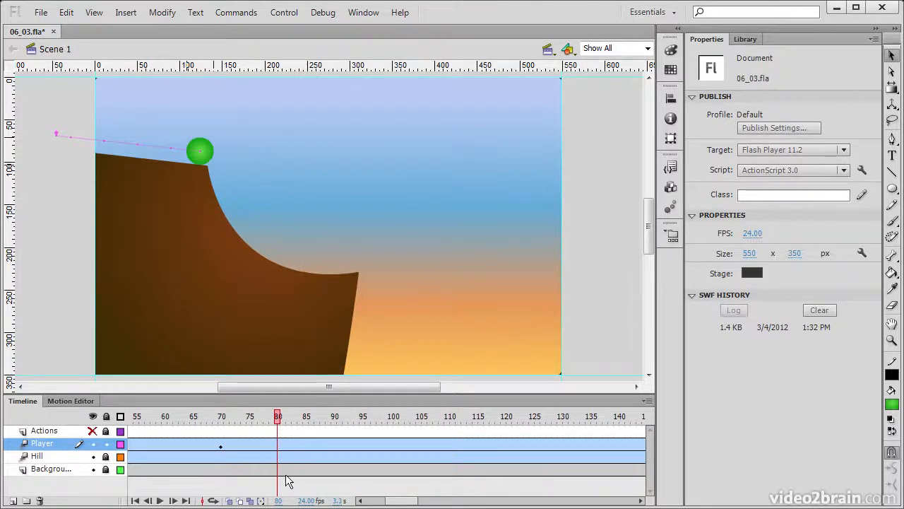
left_click(198, 150)
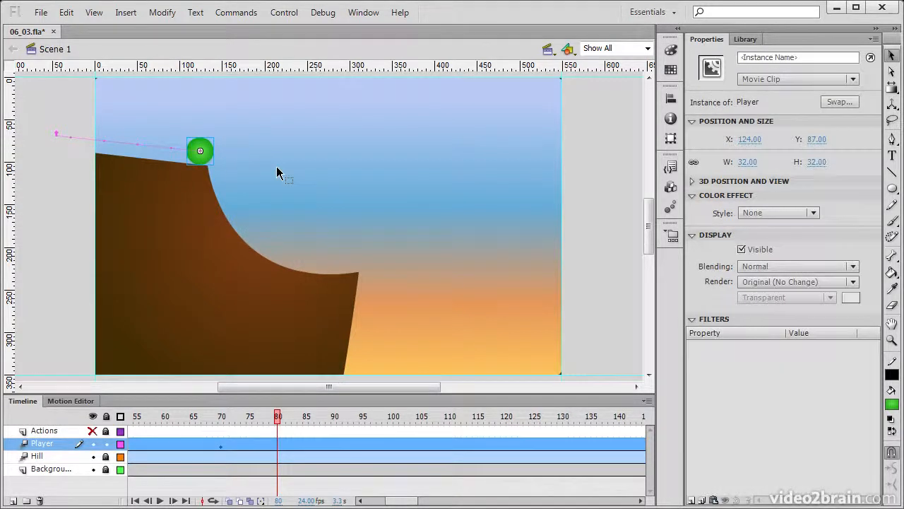
key("Down")
mouse_move(264, 417)
left_mouse_down()
mouse_move(297, 418)
mouse_move(278, 422)
left_mouse_up()
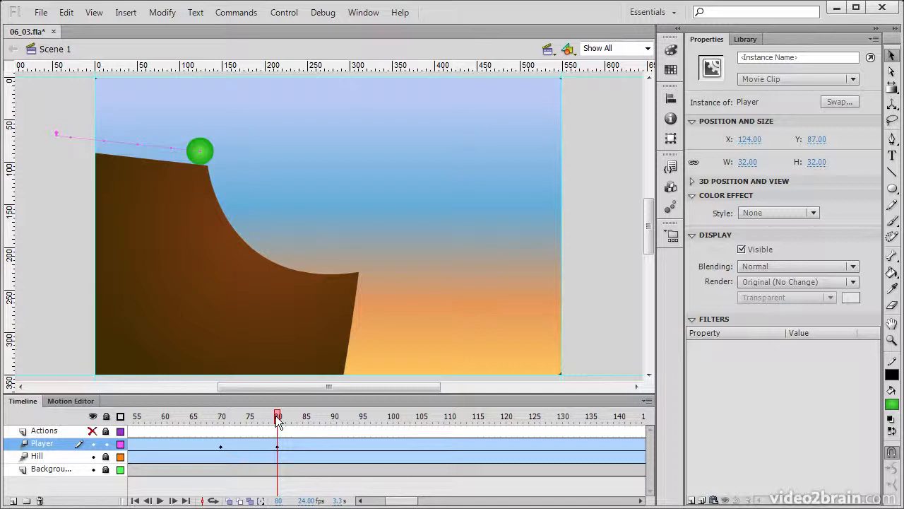
left_click_drag(278, 422, 448, 421)
left_click(453, 447)
left_click(424, 445)
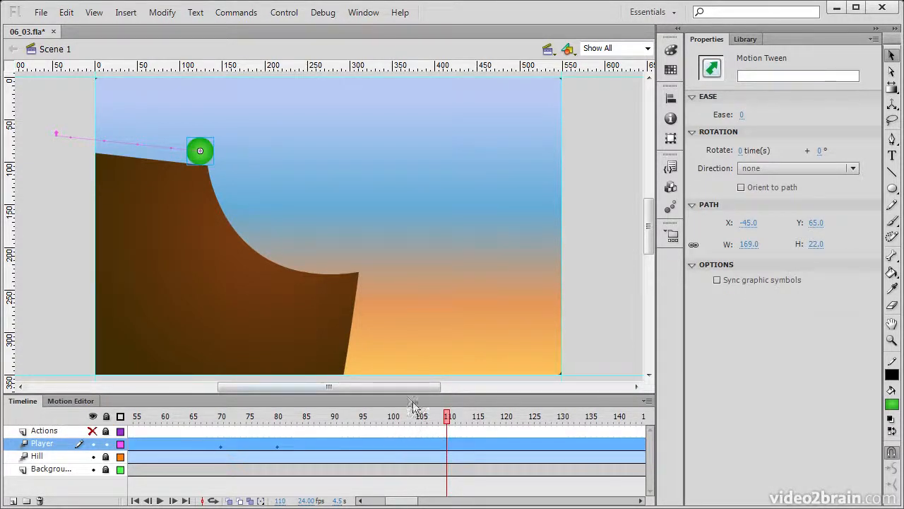
Step: At frame 90, add a position keyframe with the Player clip nudged right and slightly down, just past the hill's upper edge
left_click_drag(277, 420, 335, 421)
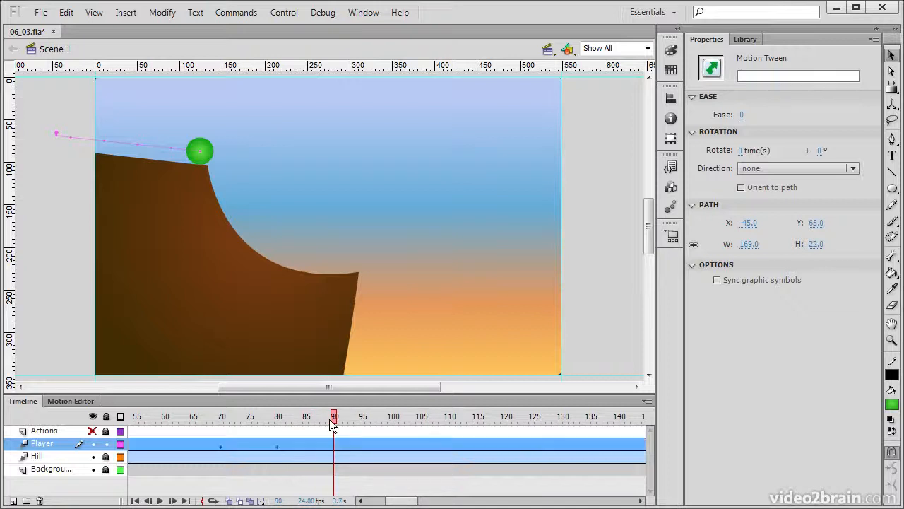
left_click(211, 159)
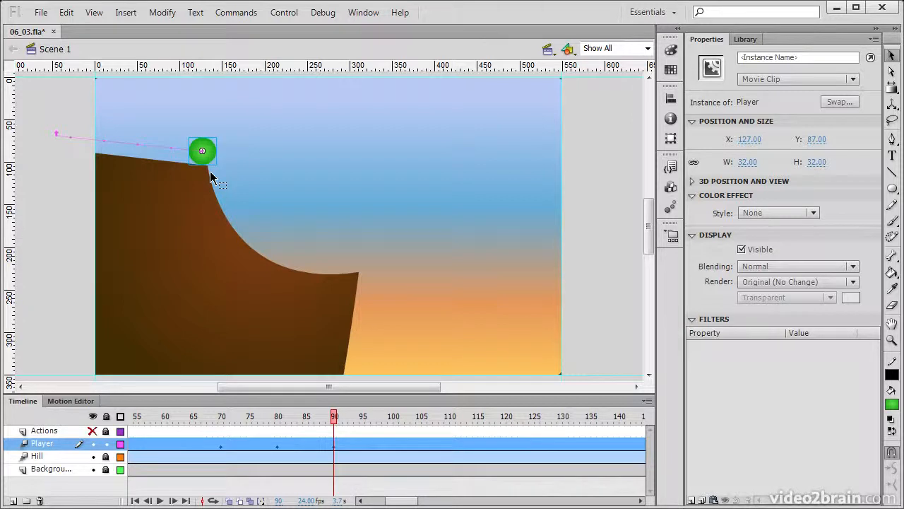
key("shift+Right")
key("Down")
key("Down")
key("Down")
key("Down")
Step: At frame 115, add a position keyframe that places the Player clip on the hill's lower ledge at X 311, Y 215
left_click(328, 416)
left_click_drag(329, 419, 477, 429)
left_click(477, 444)
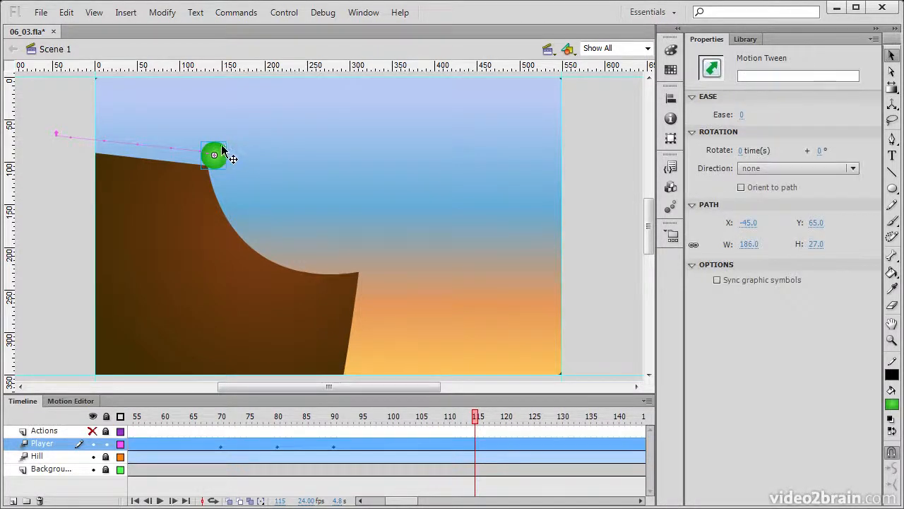
left_click_drag(219, 151, 365, 258)
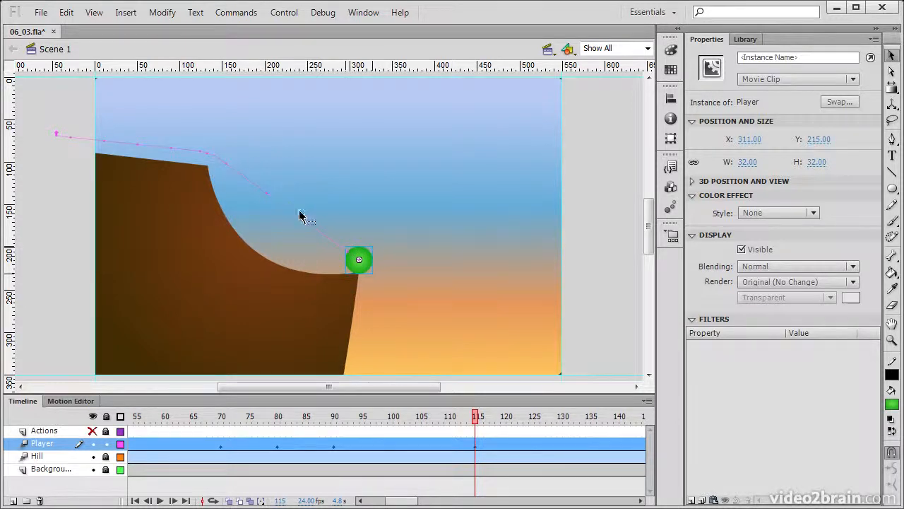
Step: Bend the Player motion path between frames 90 and 115 to follow the hill's concave slope, and save the document
mouse_move(479, 420)
left_mouse_down()
mouse_move(323, 417)
mouse_move(417, 419)
mouse_move(443, 432)
mouse_move(332, 417)
mouse_move(477, 416)
left_mouse_up()
left_click(475, 444)
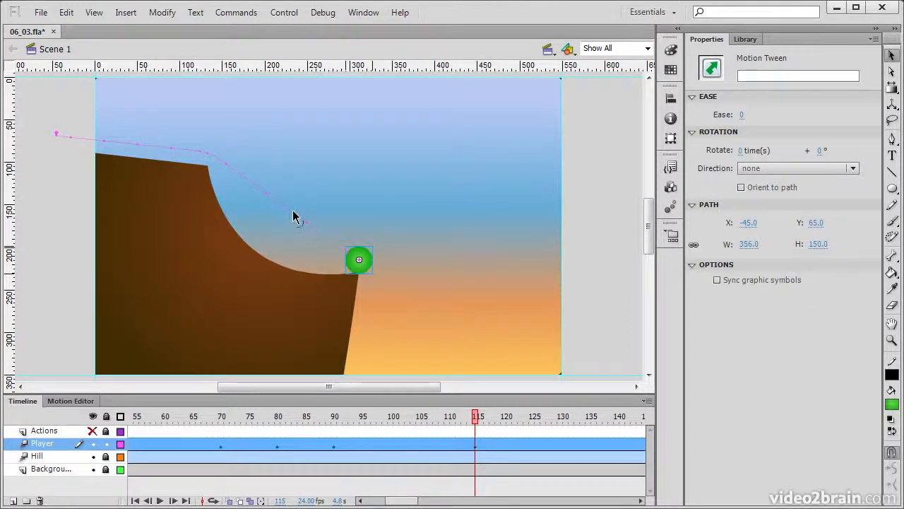
left_click_drag(290, 221, 277, 255)
Step: At frame 128, add a position keyframe that places the Player clip beyond the stage's right edge, higher than the ledge
mouse_move(477, 422)
left_mouse_down()
mouse_move(332, 385)
mouse_move(470, 387)
mouse_move(332, 389)
mouse_move(493, 416)
left_mouse_up()
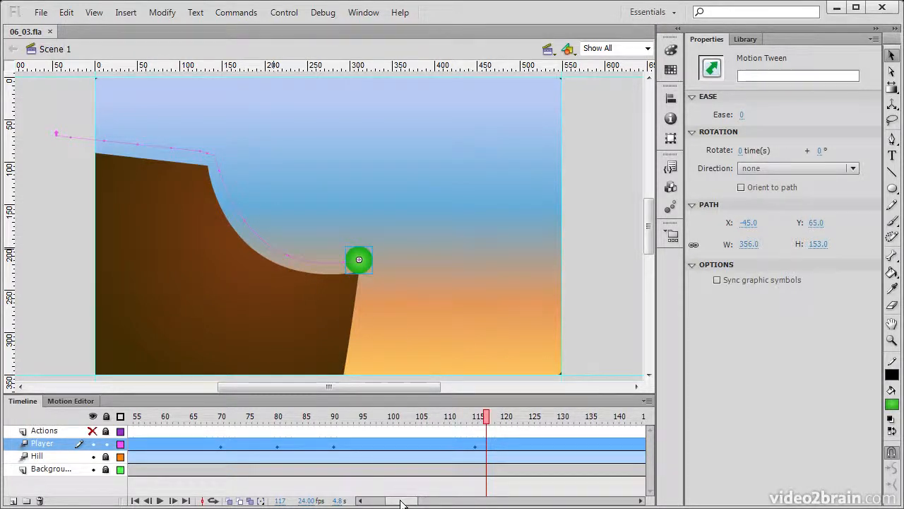
left_click_drag(403, 503, 415, 503)
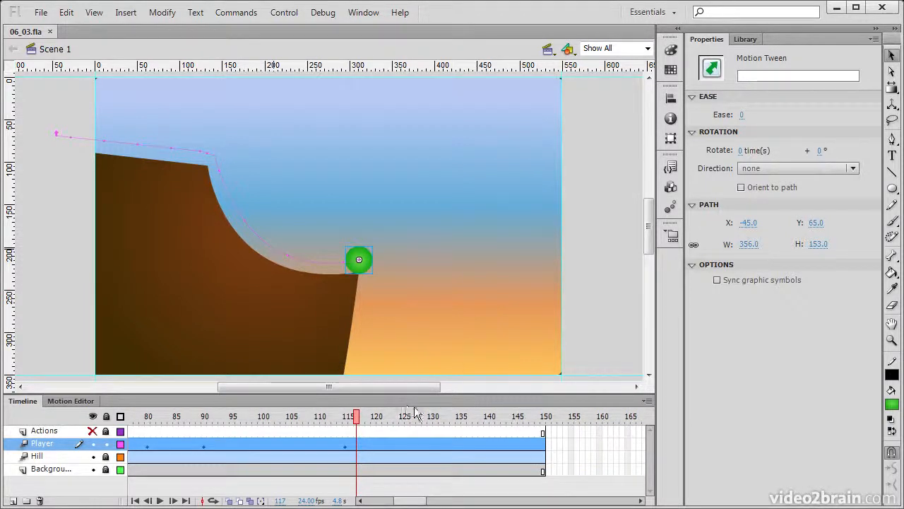
left_click(407, 418)
left_click(417, 418)
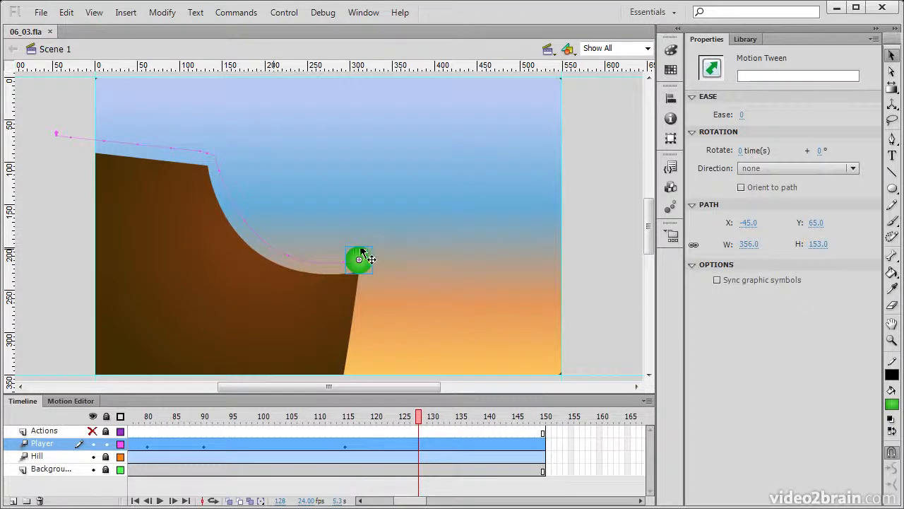
left_click_drag(369, 258, 615, 215)
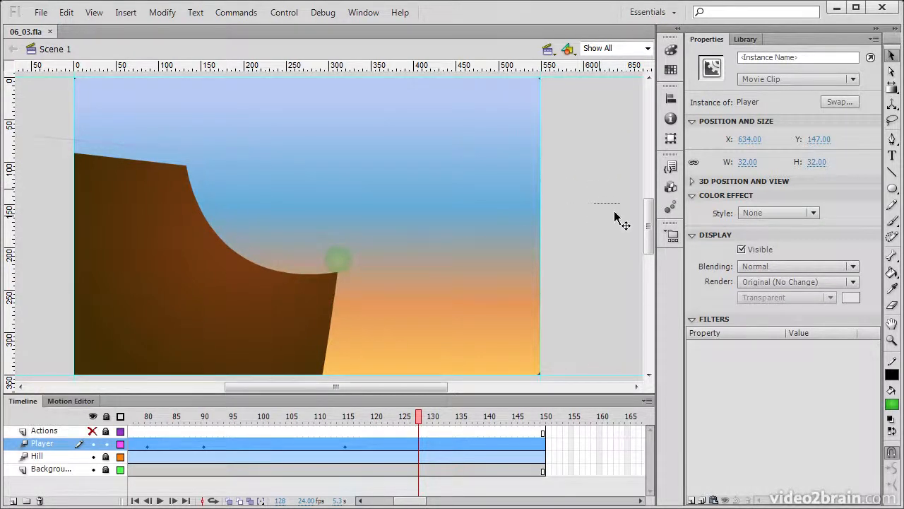
Step: Bend the last segment of the Player motion path upward into an arc from the ledge to beyond the stage
mouse_move(418, 417)
left_mouse_down()
mouse_move(370, 417)
mouse_move(414, 420)
left_mouse_up()
left_click(269, 259)
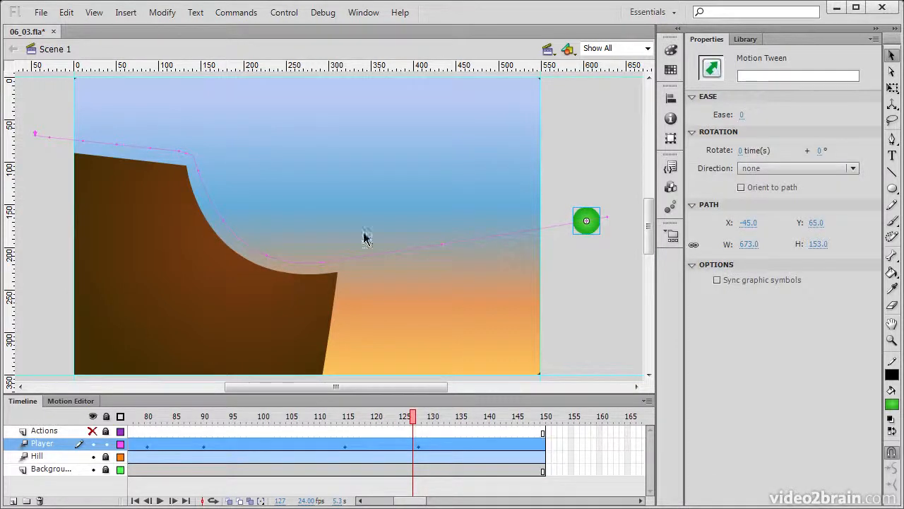
left_click_drag(456, 248, 510, 205)
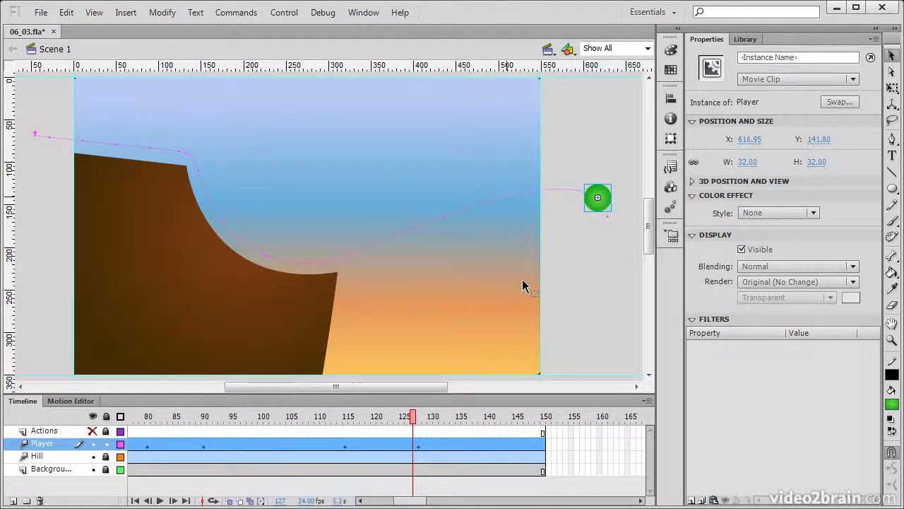
Step: At frame 128, move the Player clip slightly higher beyond the stage's right edge, and save the document
left_click(419, 422)
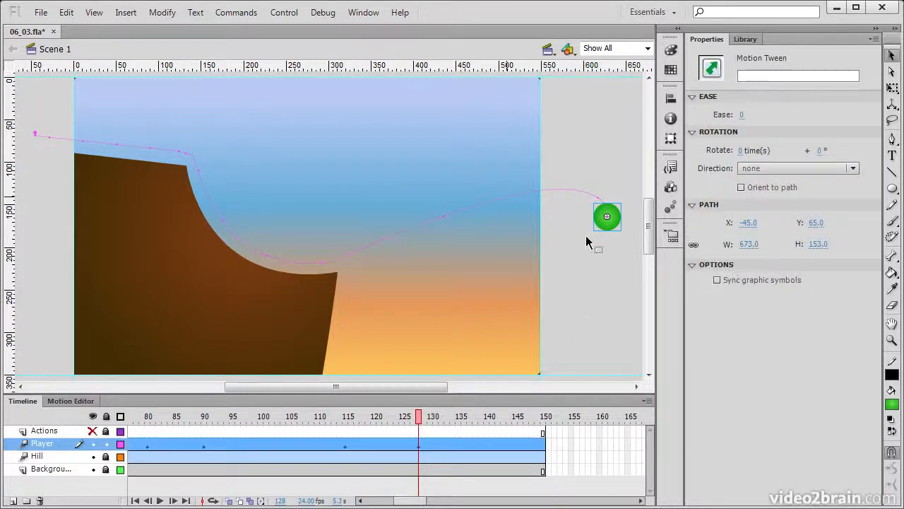
left_click_drag(606, 223, 603, 203)
mouse_move(410, 421)
left_mouse_down()
mouse_move(287, 419)
mouse_move(425, 420)
left_mouse_up()
left_click(618, 204)
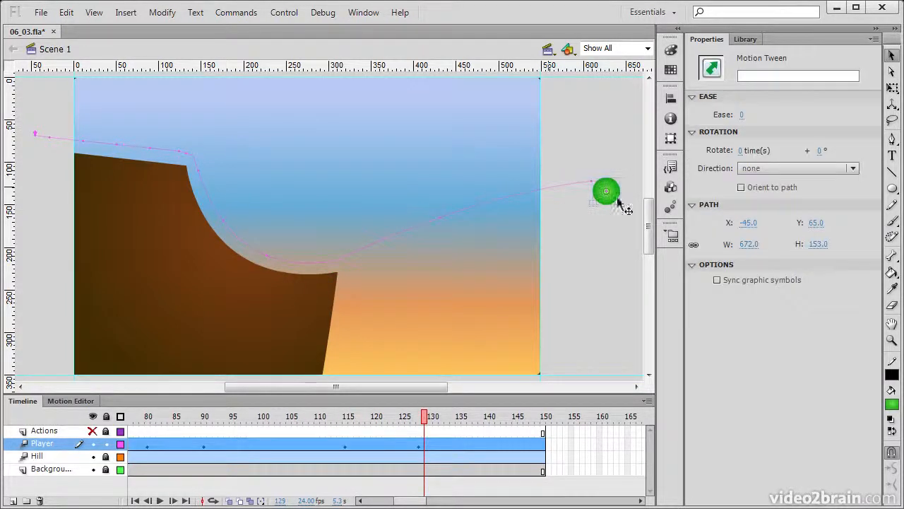
left_click_drag(429, 418, 349, 407)
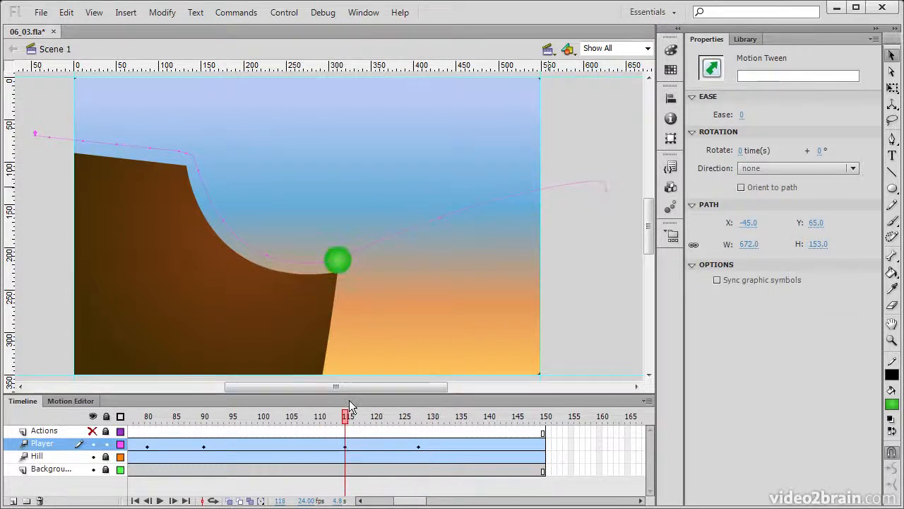
key("ctrl+s")
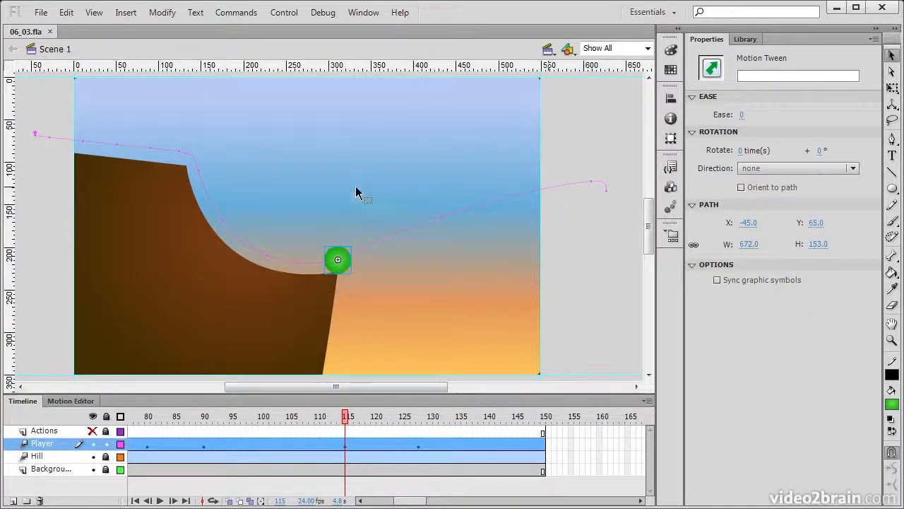
Step: Test the movie to preview the ball rolling down the slope and off the ledge, and close the preview window
left_click(286, 12)
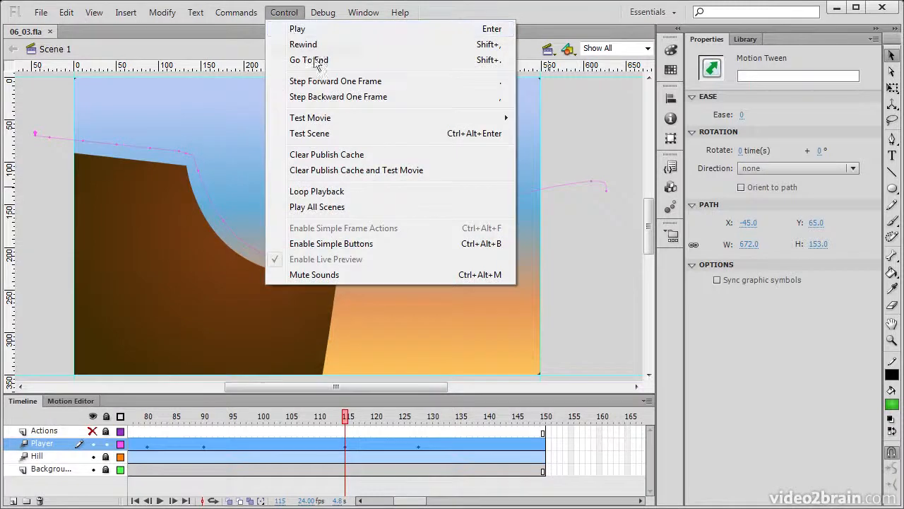
mouse_move(384, 118)
left_click(573, 201)
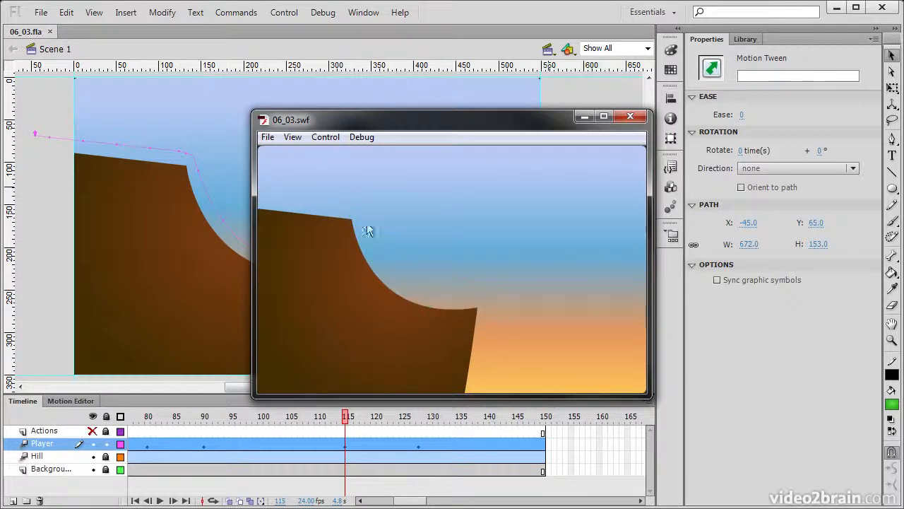
left_click(631, 117)
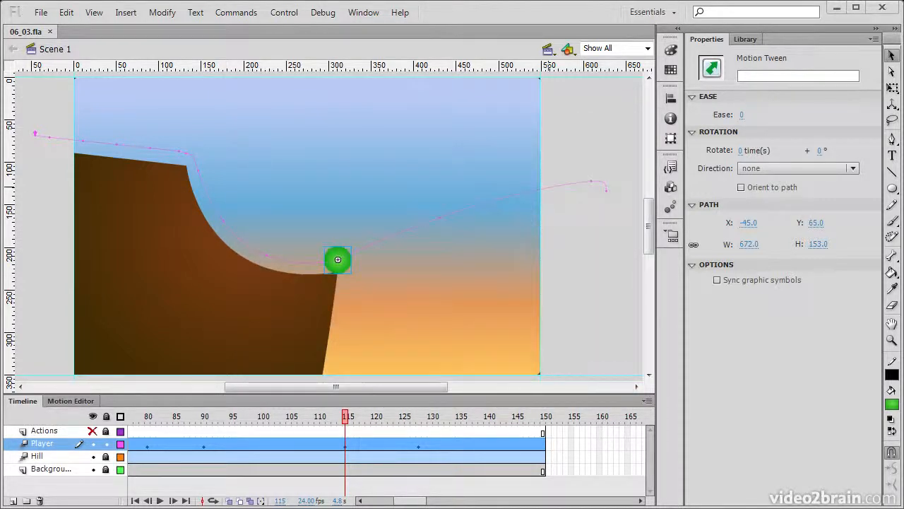
Step: Set the ease of the Player motion tween to -25, trying -16 and -35 first
left_click_drag(348, 422, 315, 451)
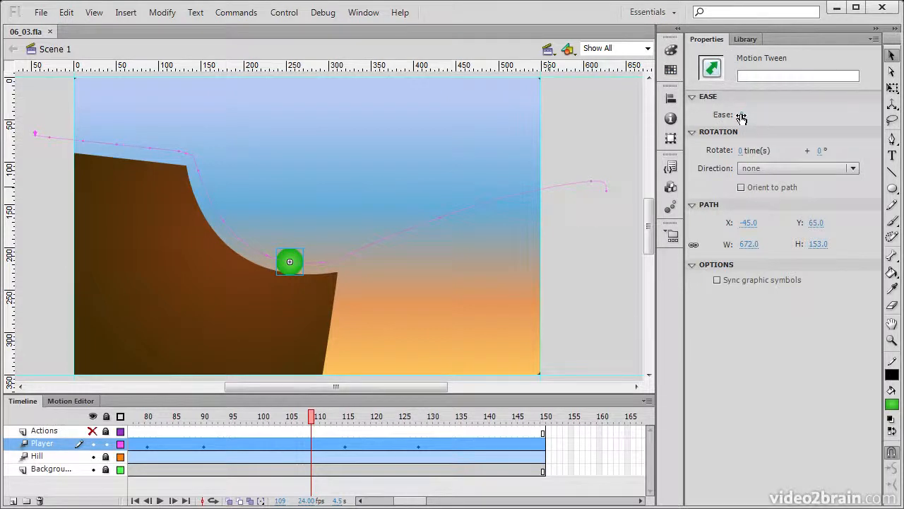
left_click_drag(743, 116, 809, 141)
left_click_drag(723, 118, 698, 120)
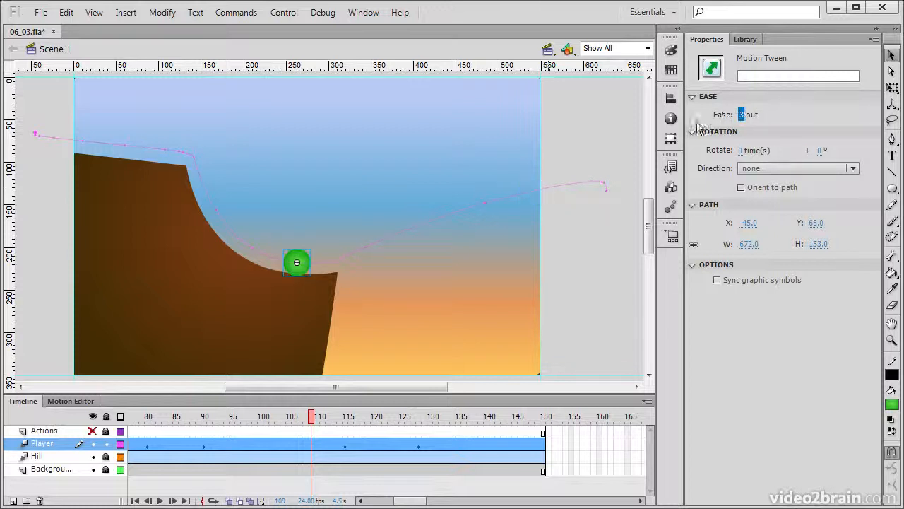
left_click(744, 116)
type("-16")
key("Return")
type("-35")
key("Return")
type("-25")
key("Return")
Step: Test the movie with the eased Player motion, and close the preview window
left_click_drag(312, 422, 277, 406)
key("ctrl+Return")
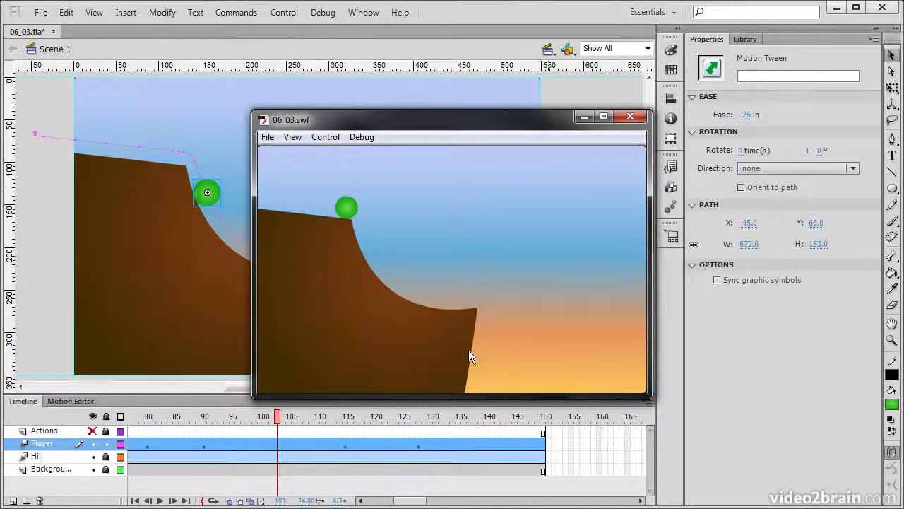
left_click(631, 116)
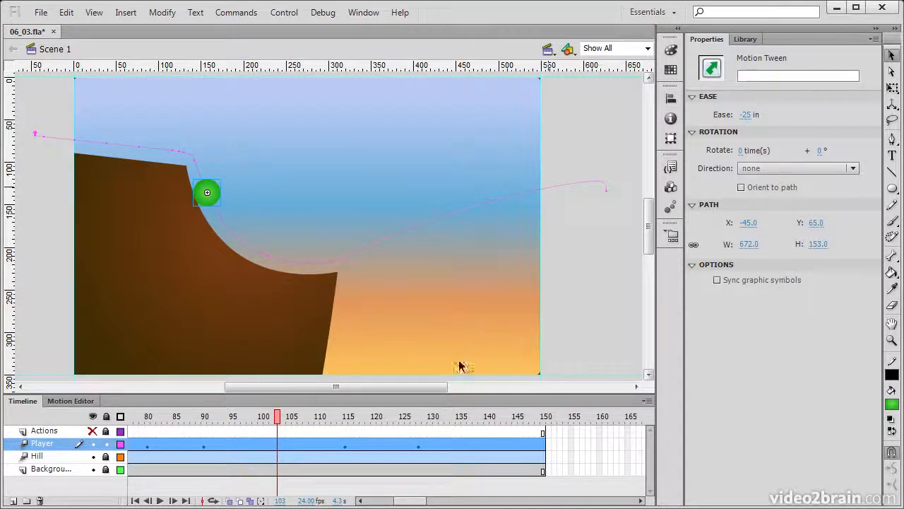
Step: Enlarge the timeline area, open the Motion Editor for the Player tween, and collapse its Transformation properties
left_click_drag(346, 450, 333, 452)
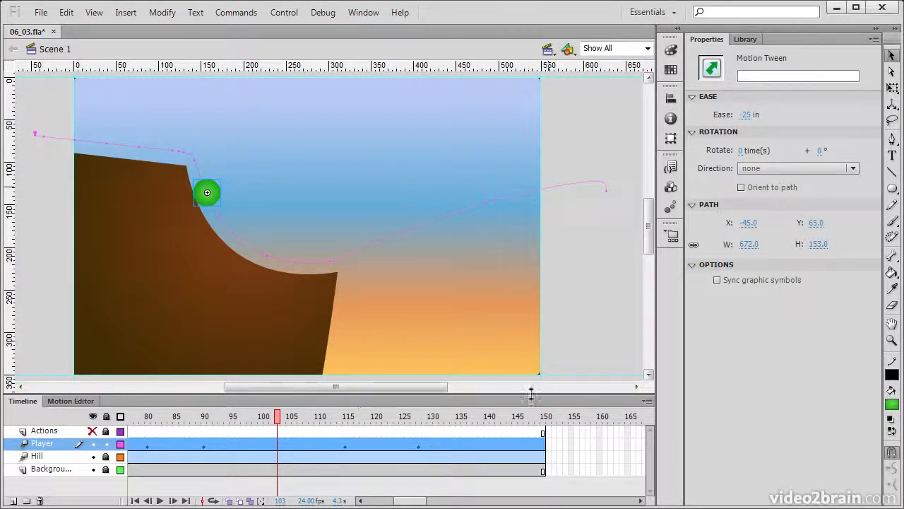
left_click_drag(515, 394, 521, 249)
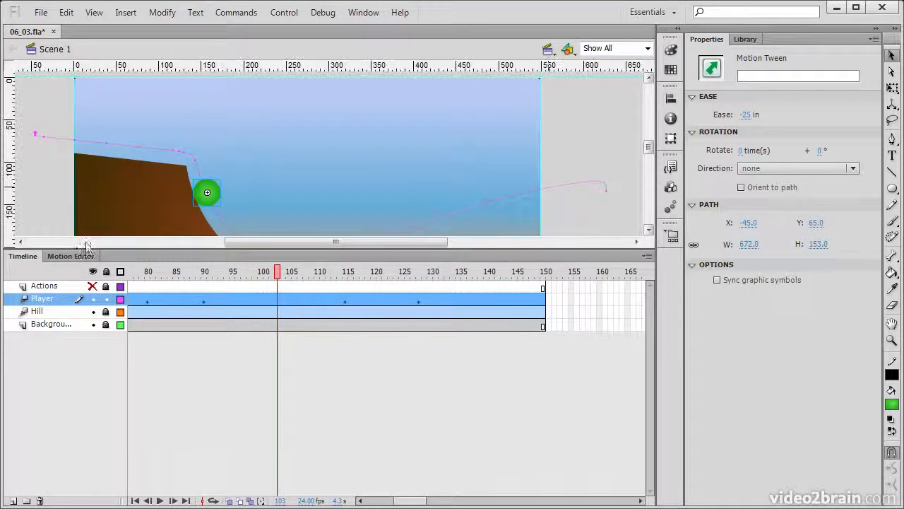
left_click(68, 259)
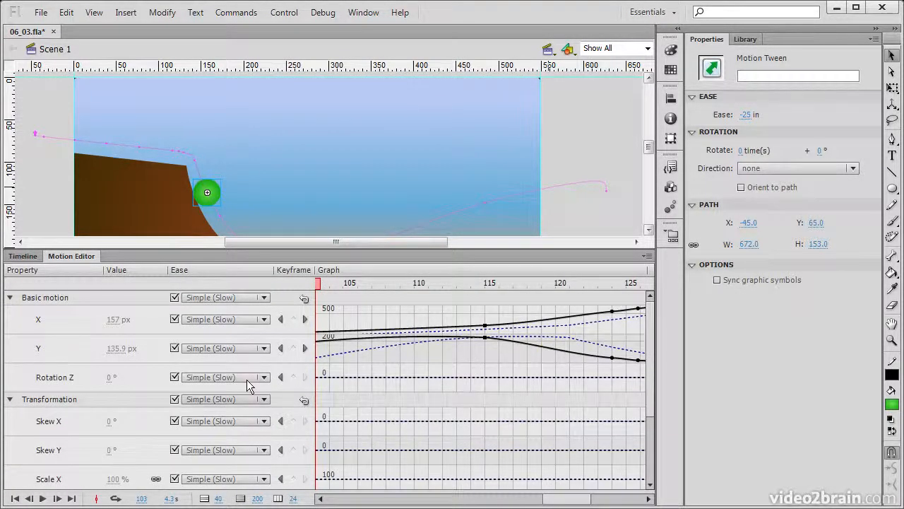
left_click(9, 444)
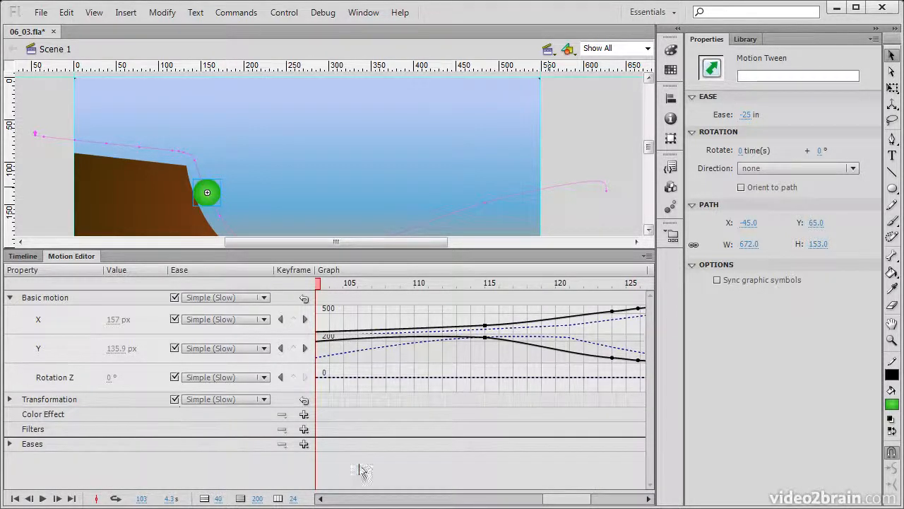
Step: Examine the Player tween's X and Y graphs in the Motion Editor, up to the Y keyframe at frame 128
mouse_move(550, 500)
left_mouse_down()
mouse_move(592, 501)
mouse_move(398, 491)
mouse_move(562, 497)
left_mouse_up()
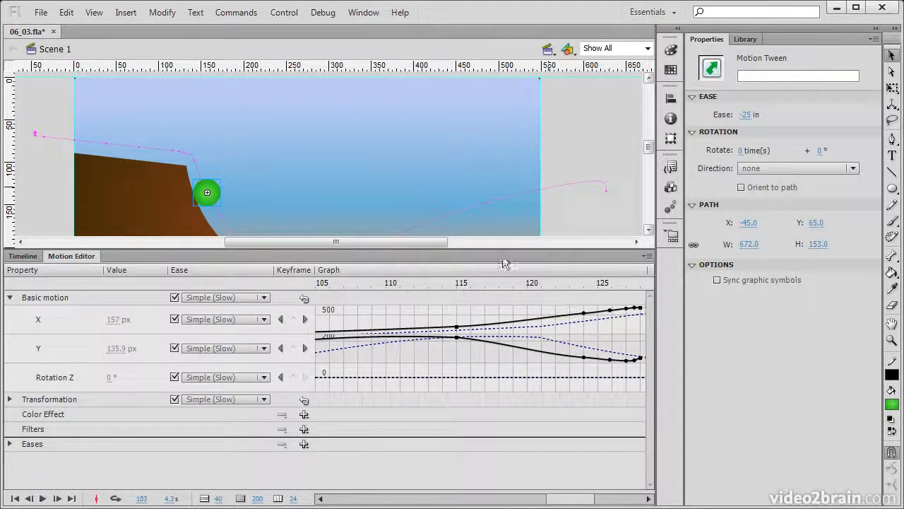
left_click_drag(503, 249, 502, 288)
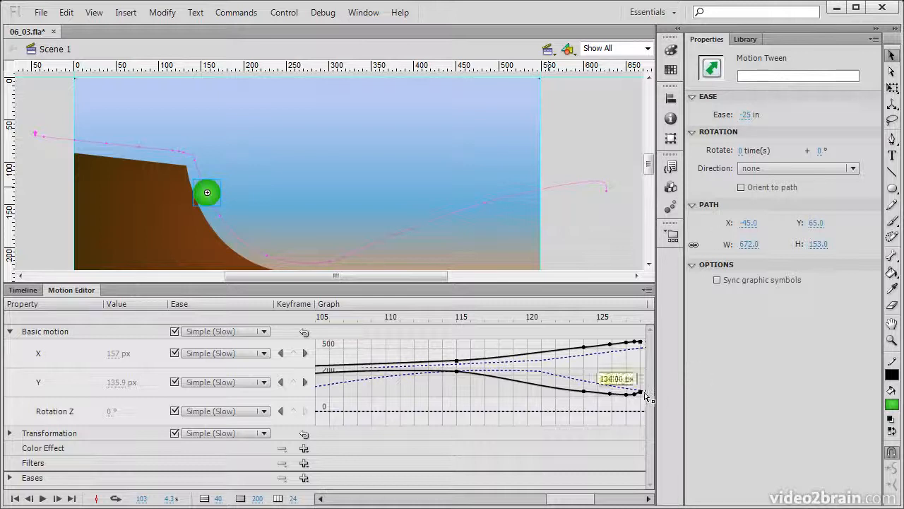
mouse_move(638, 393)
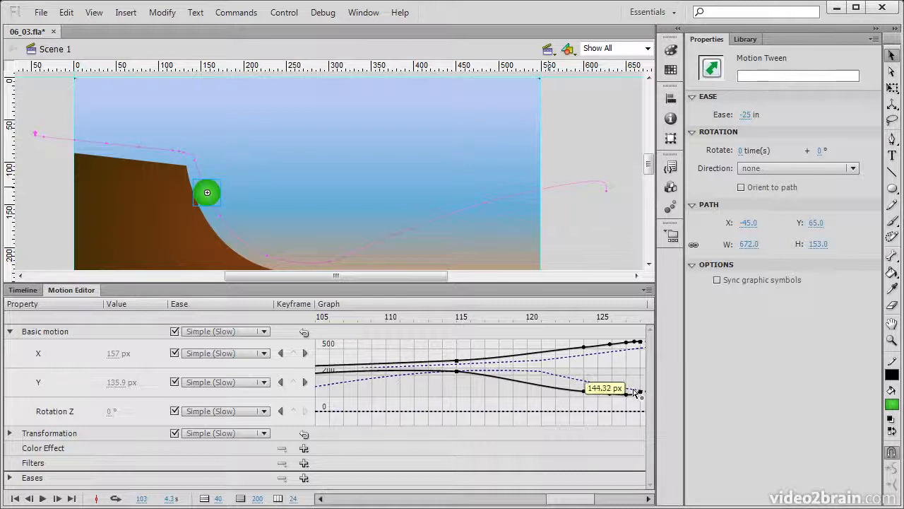